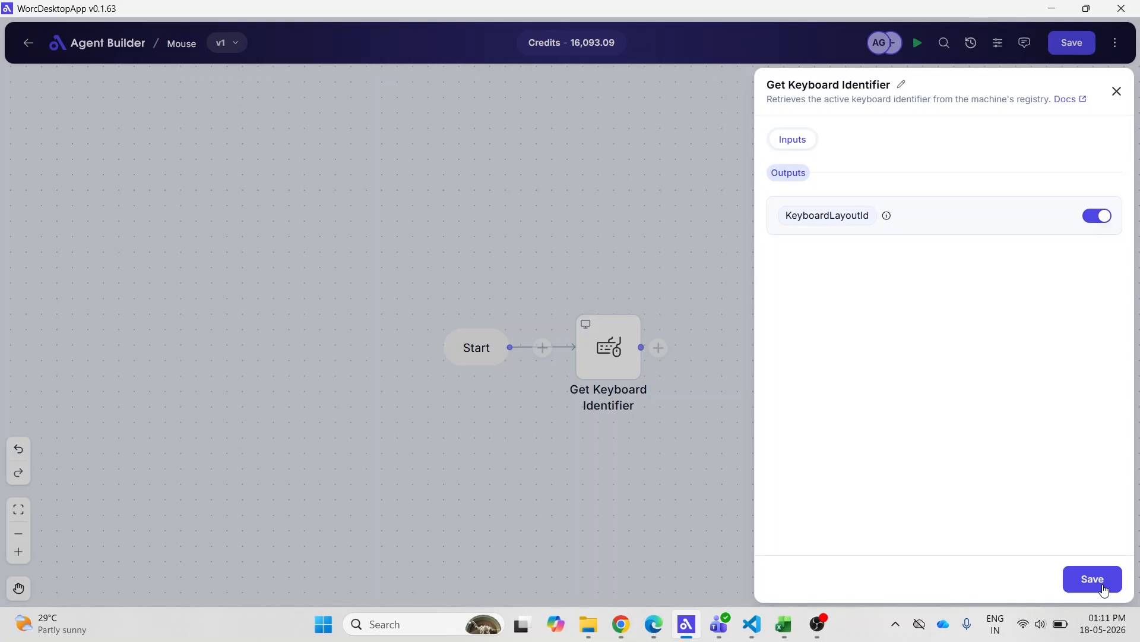
Step: Save the Get Keyboard Identifier node's settings and the Mouse workflow, and run the workflow
click(1104, 587)
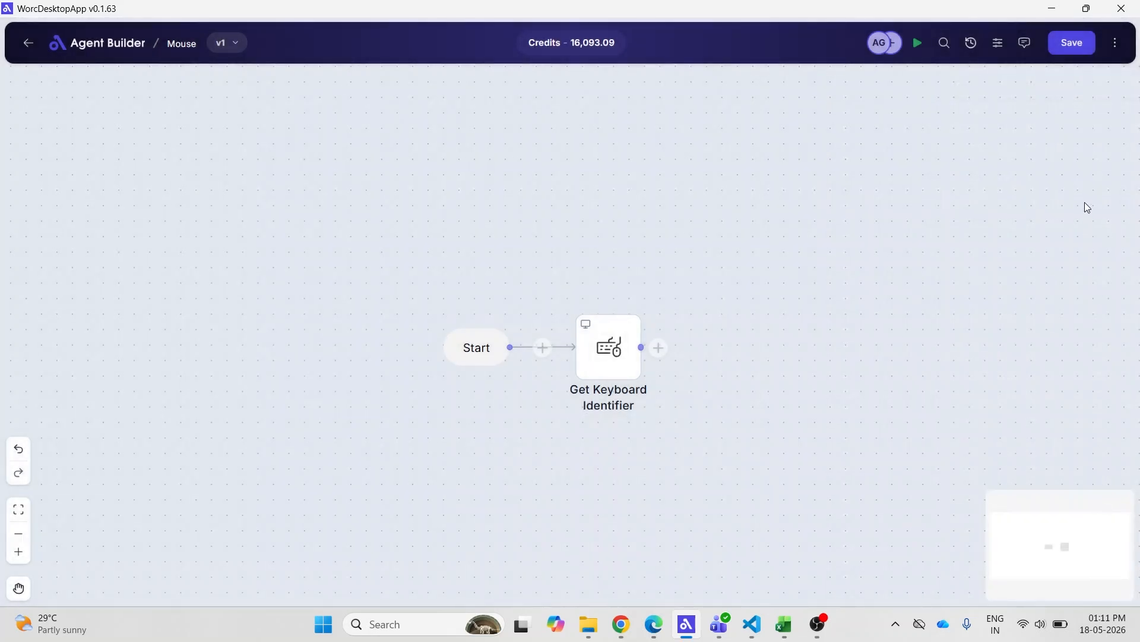
click(1072, 43)
click(922, 51)
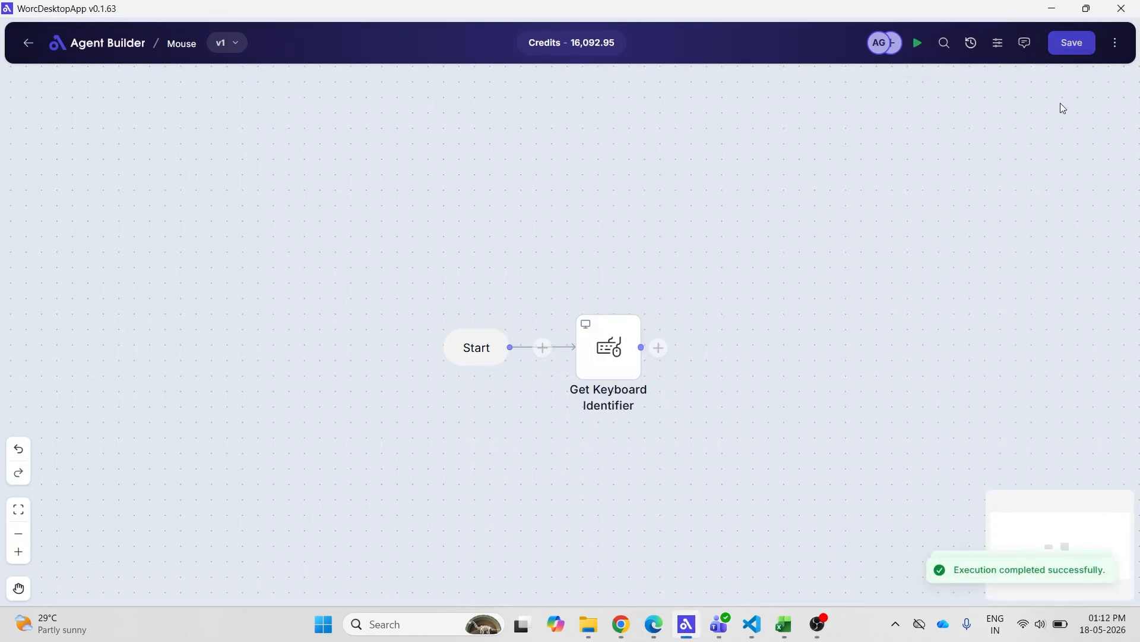
Step: Inspect the KeyboardLayoutId output of the Get Keyboard Identifier node in the latest execution, and close the execution history
click(1115, 43)
click(752, 203)
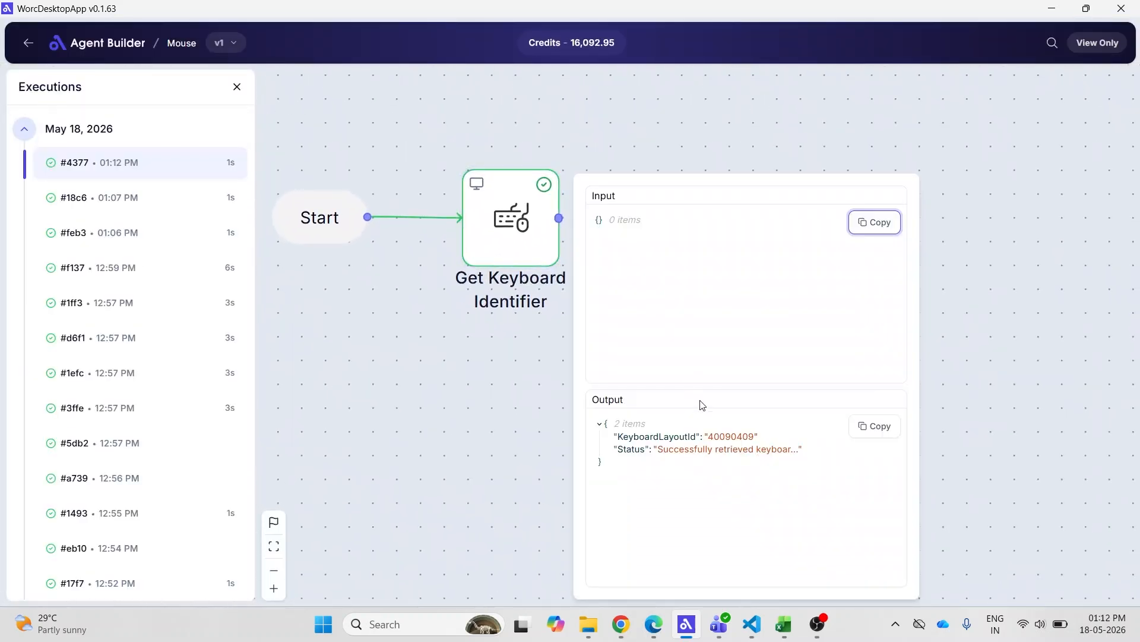
click(720, 449)
drag(708, 437, 755, 437)
click(535, 387)
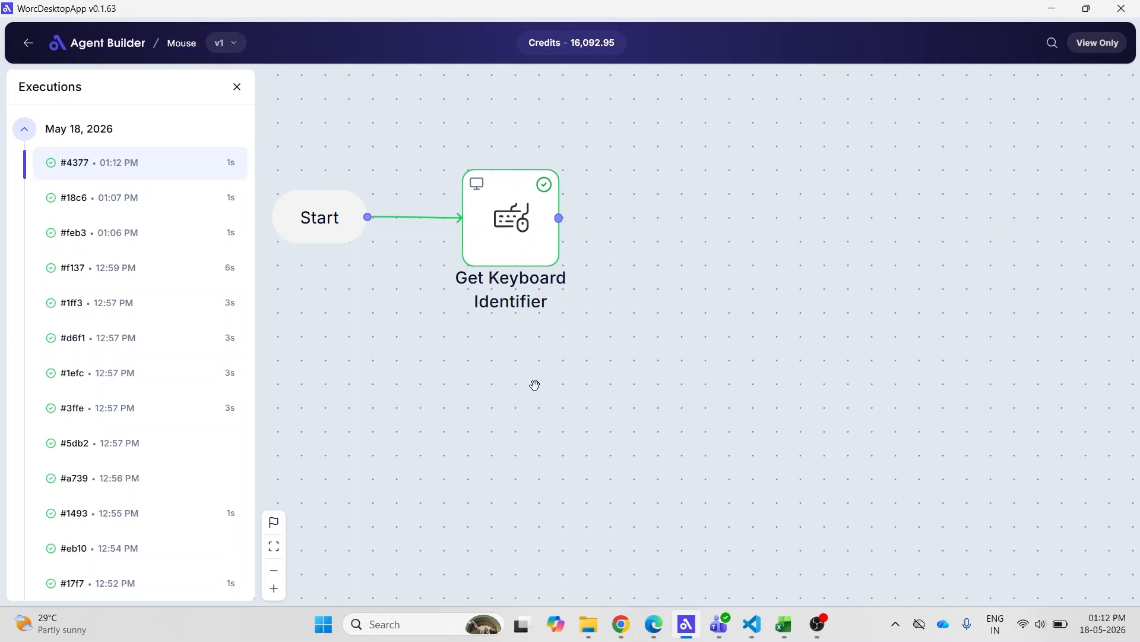
click(237, 87)
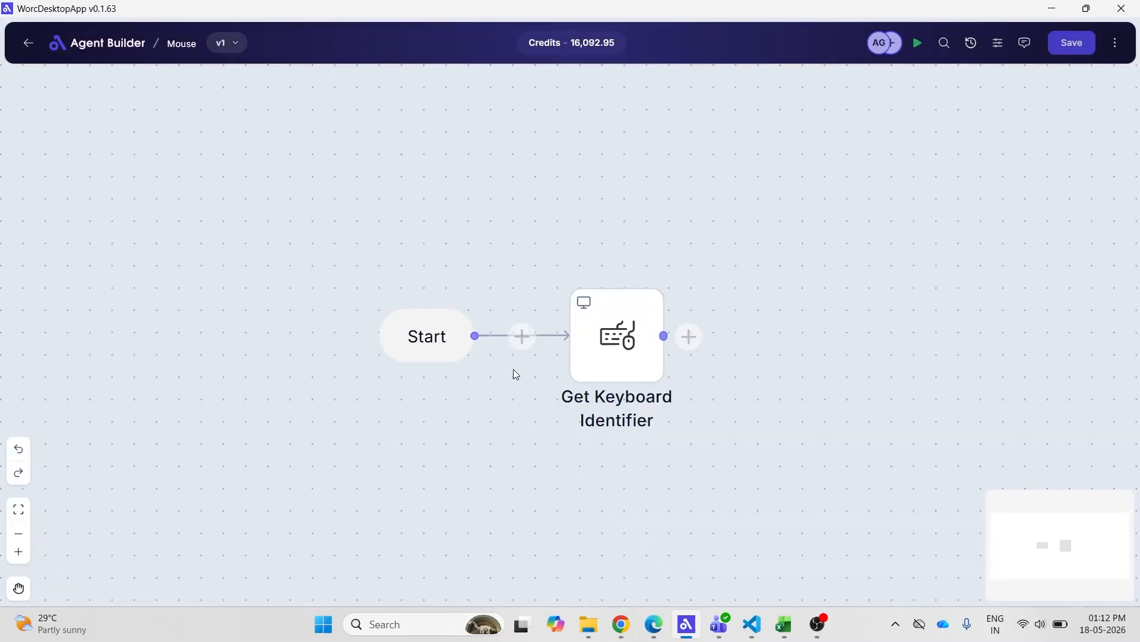
Step: Add a Get Mouse Position node after Get Keyboard Identifier, with its position relative to Screen
click(446, 305)
click(700, 324)
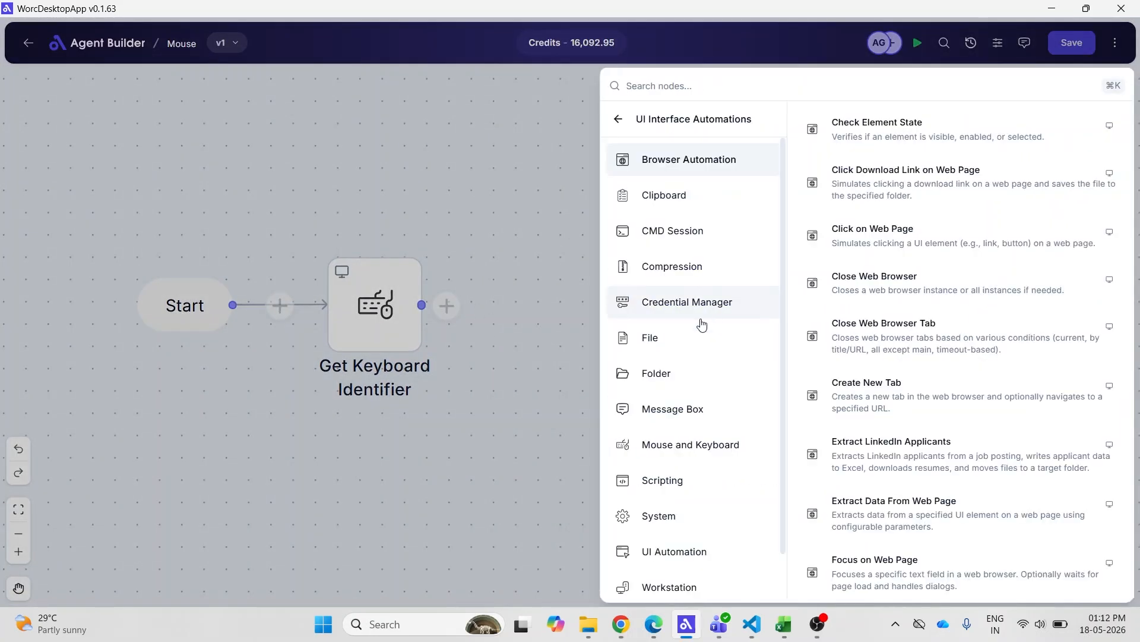
click(689, 443)
click(891, 248)
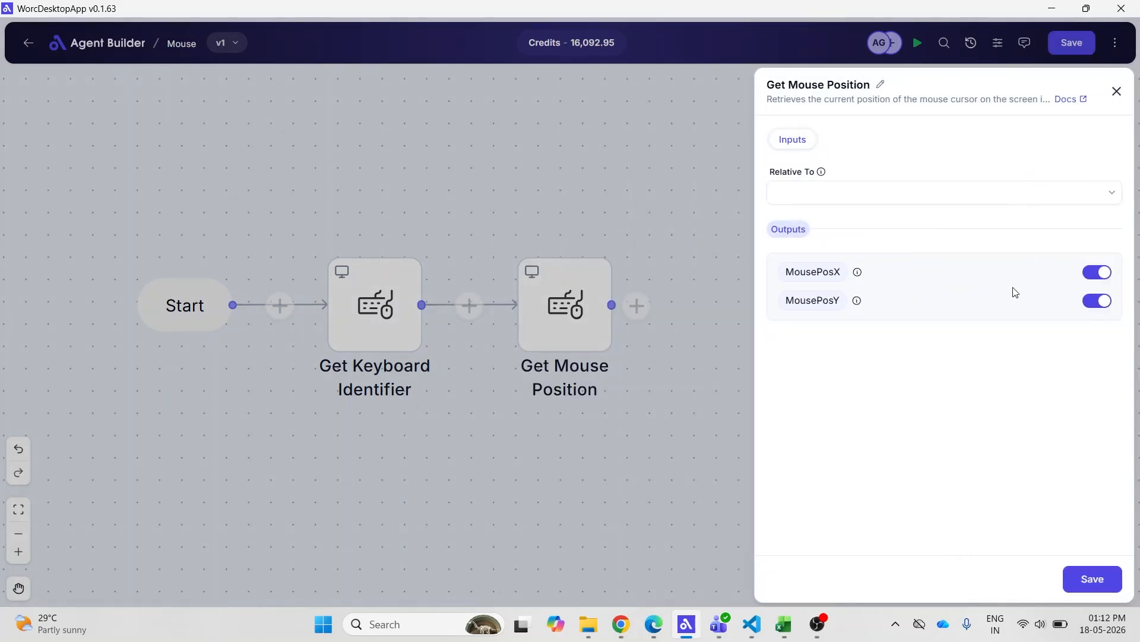
click(833, 193)
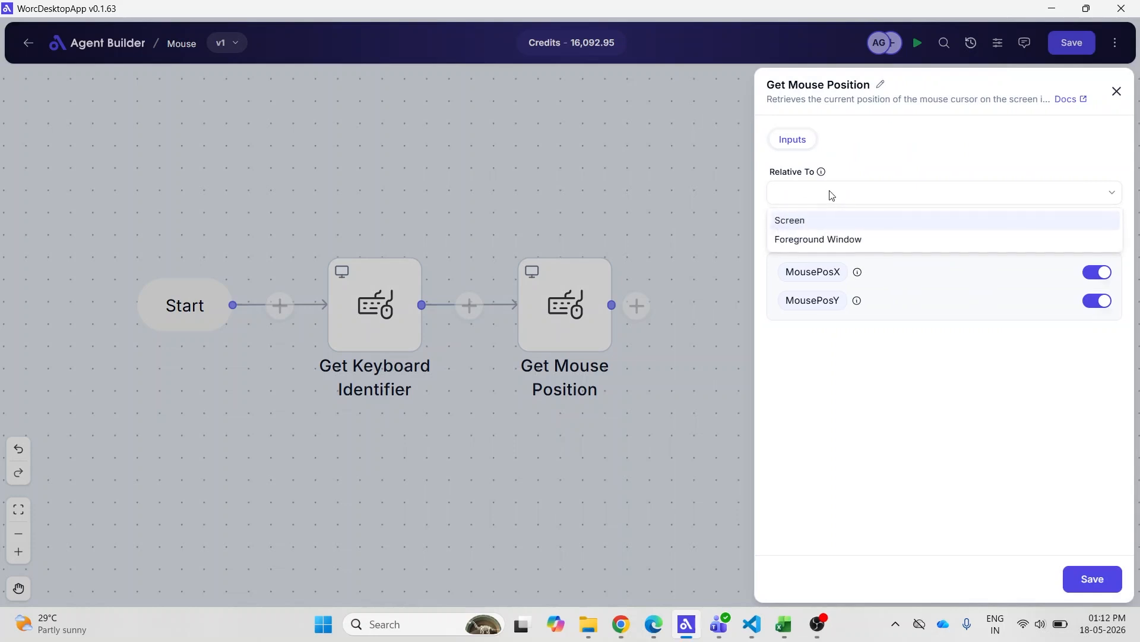
click(808, 222)
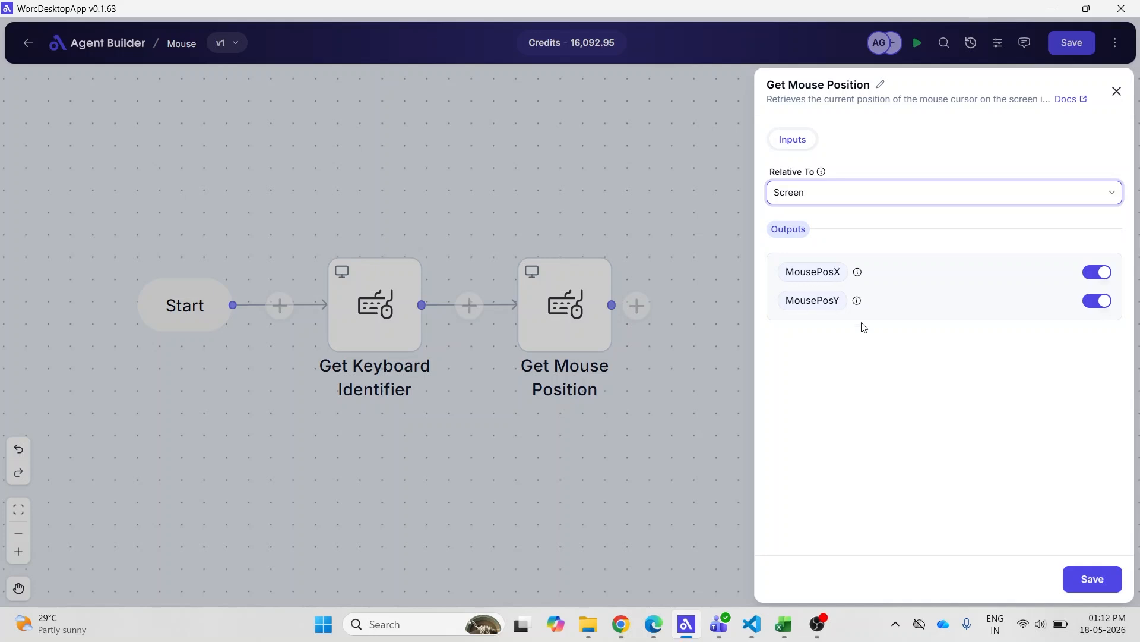
Step: Save the Get Mouse Position node's settings and the workflow, and run the workflow
click(1094, 572)
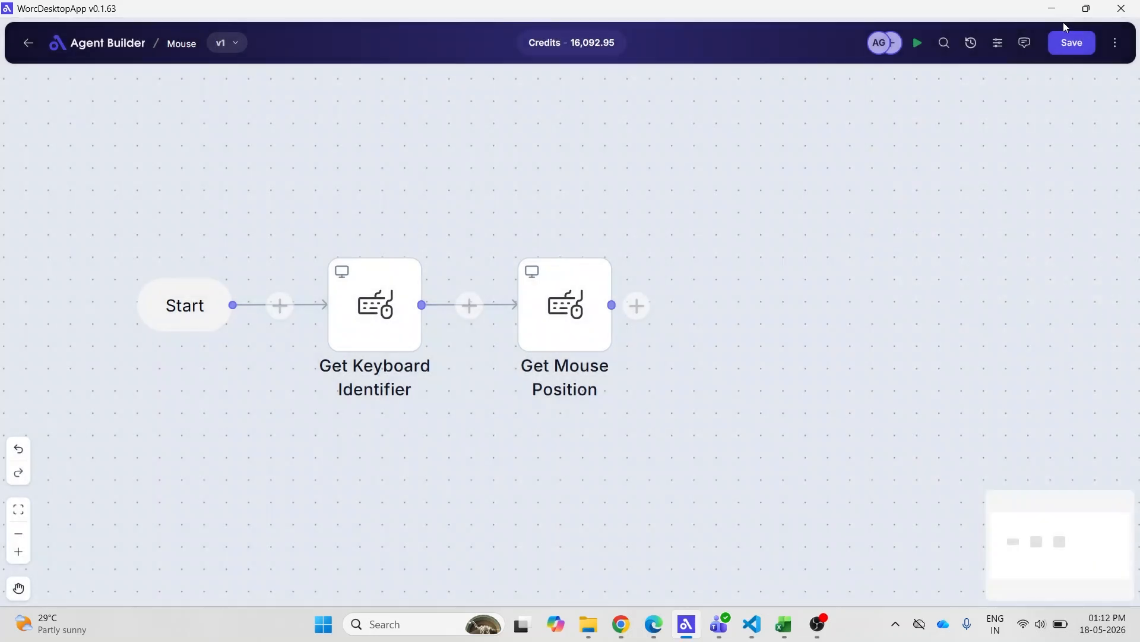
click(1069, 41)
click(917, 43)
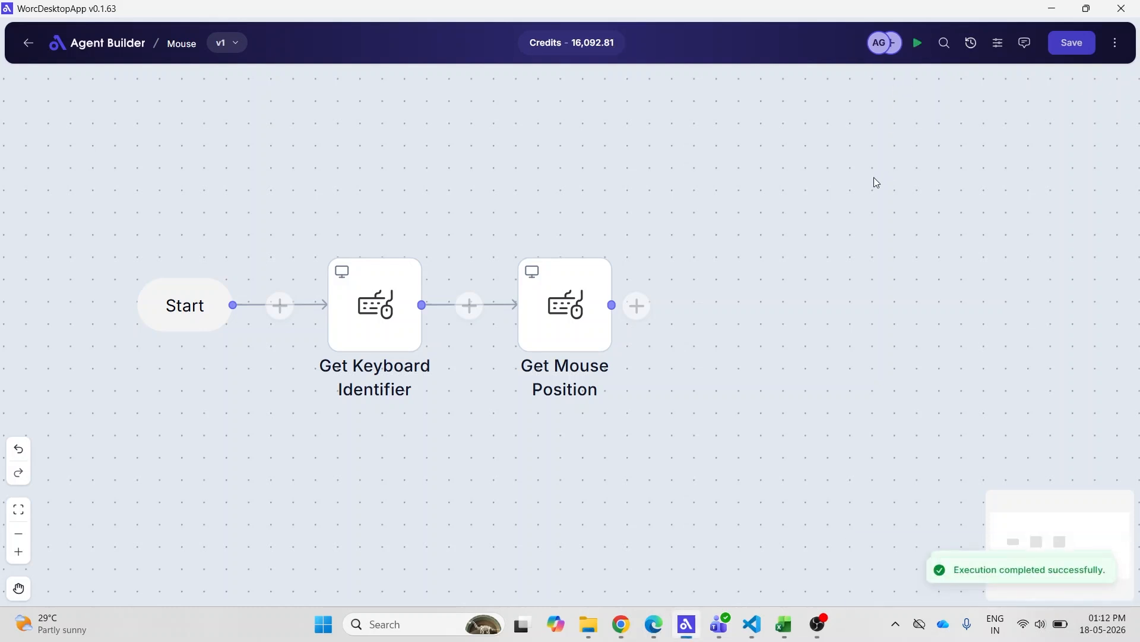
Step: Inspect the MousePosX and MousePosY outputs of Get Mouse Position in the latest execution, and close the execution history
click(1115, 43)
click(1012, 84)
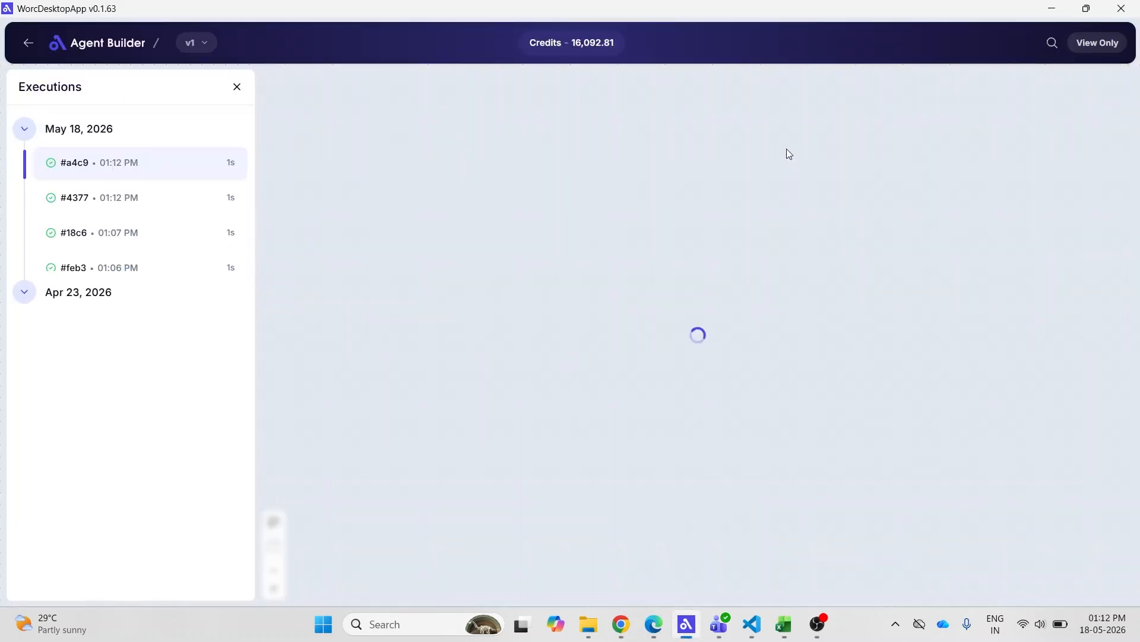
scroll(663, 277, down, 3)
click(569, 210)
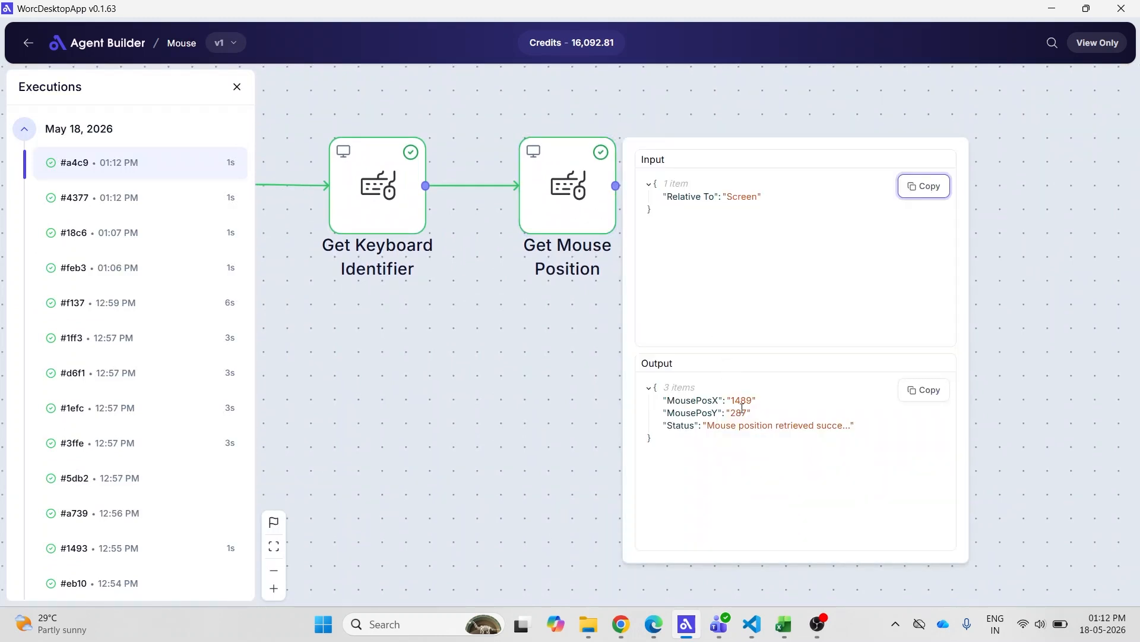
click(744, 427)
double_click(741, 400)
double_click(741, 412)
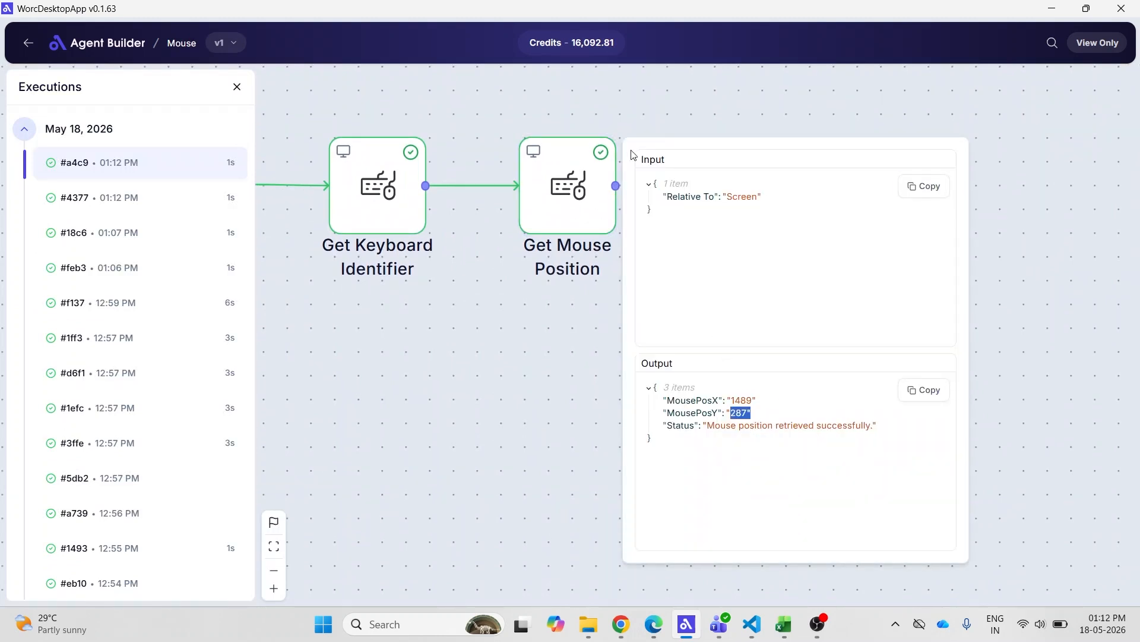
click(277, 66)
click(237, 87)
Step: Add a Move Mouse node from the Mouse and Keyboard automations after Get Mouse Position
click(784, 337)
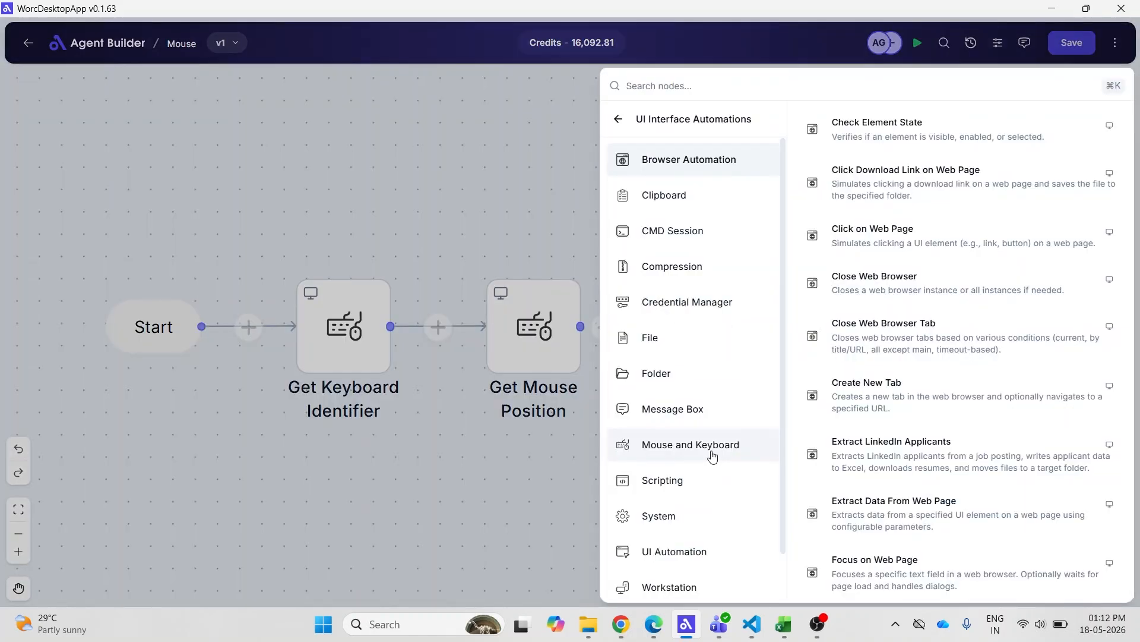
click(713, 450)
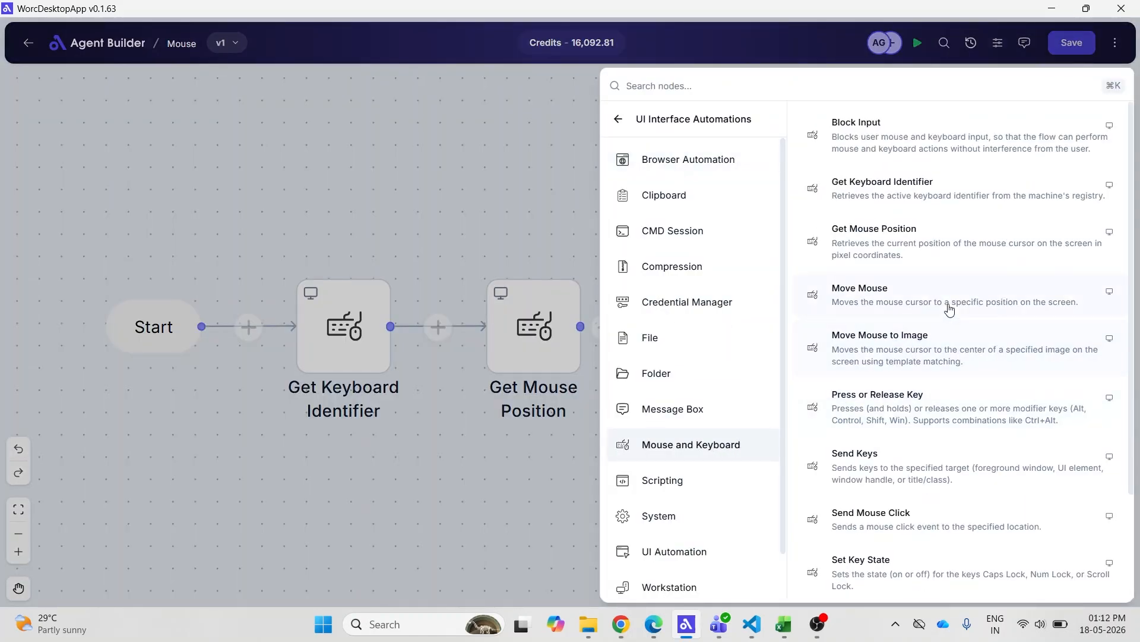
click(955, 303)
Step: Configure Move Mouse with Position X 545, Position Y 205, relative to Screen, at Low Speed from the previous position, and save the node
click(866, 192)
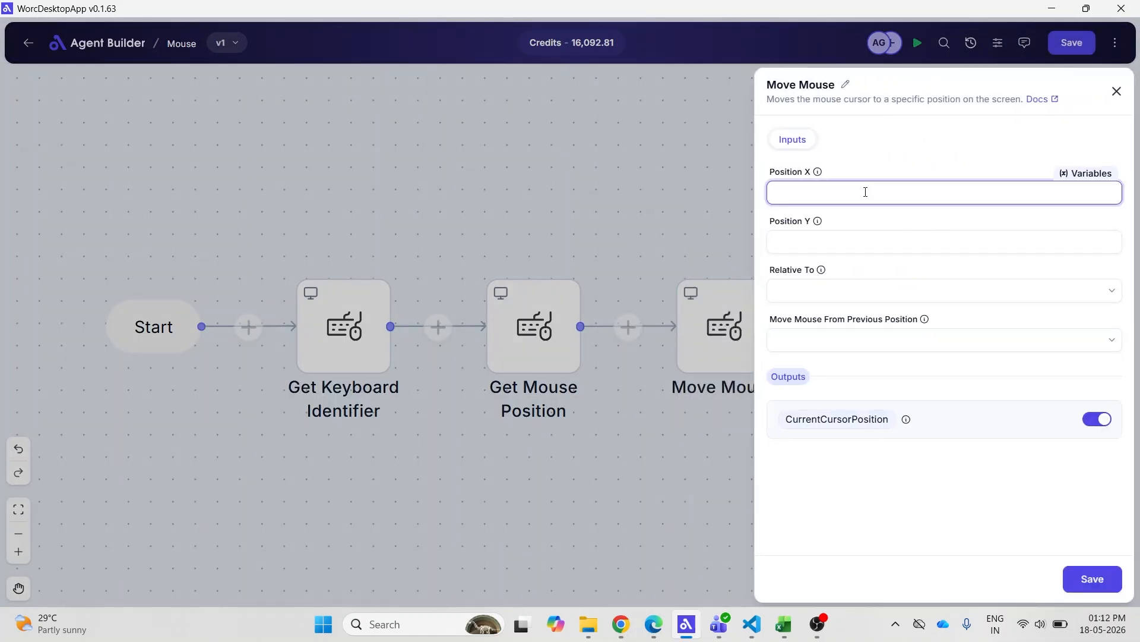
text(545)
click(876, 240)
text(205)
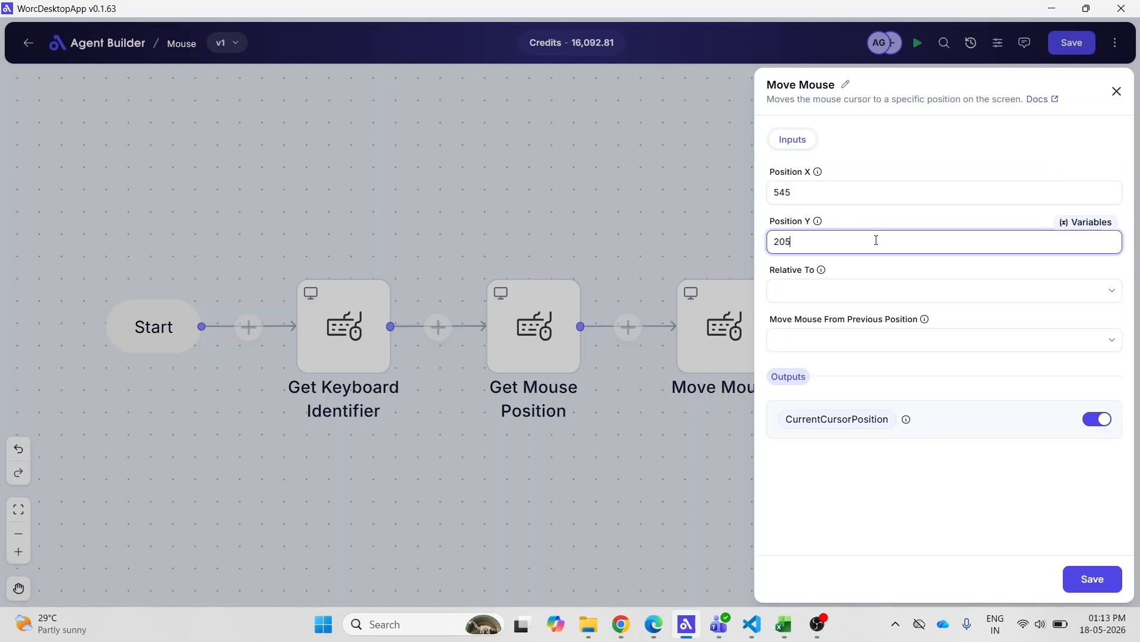
click(909, 289)
click(917, 321)
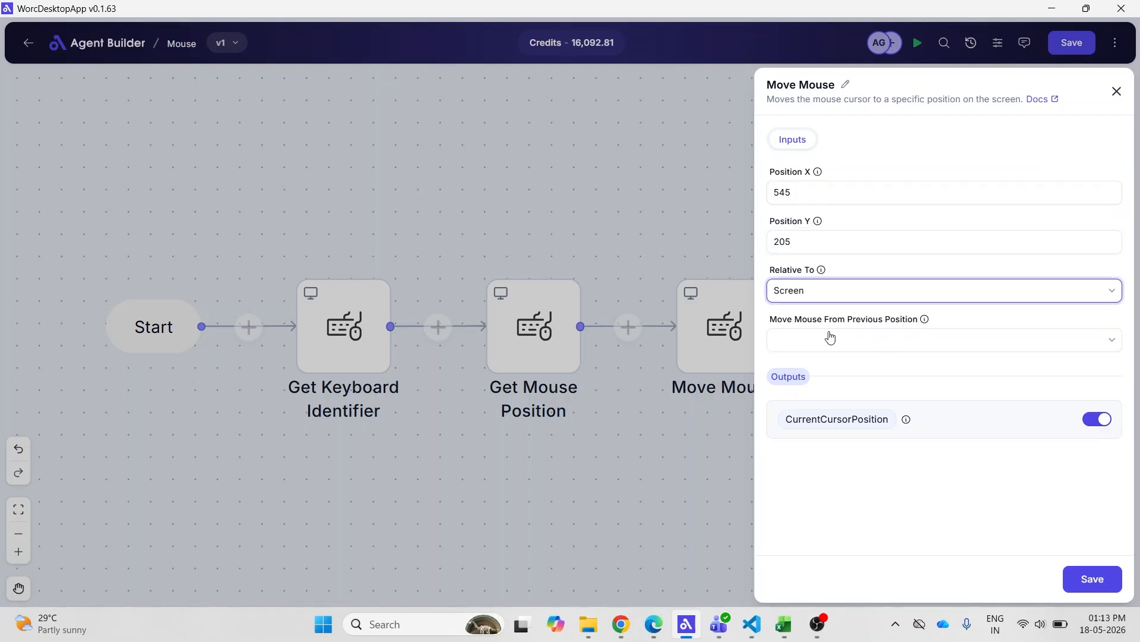
click(914, 342)
click(914, 387)
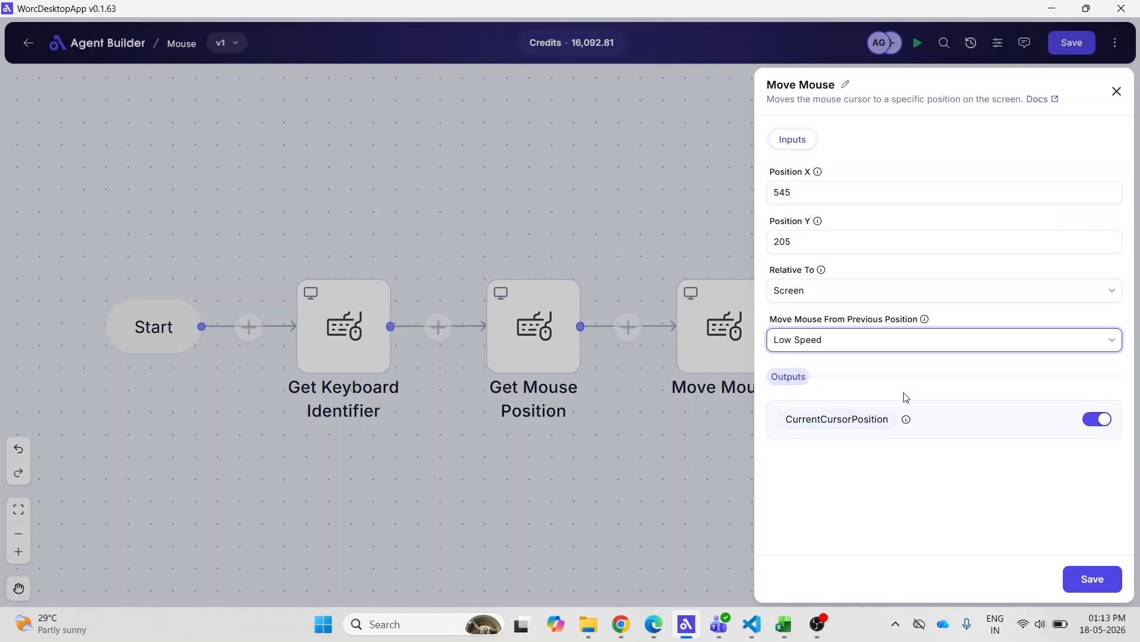
click(1096, 578)
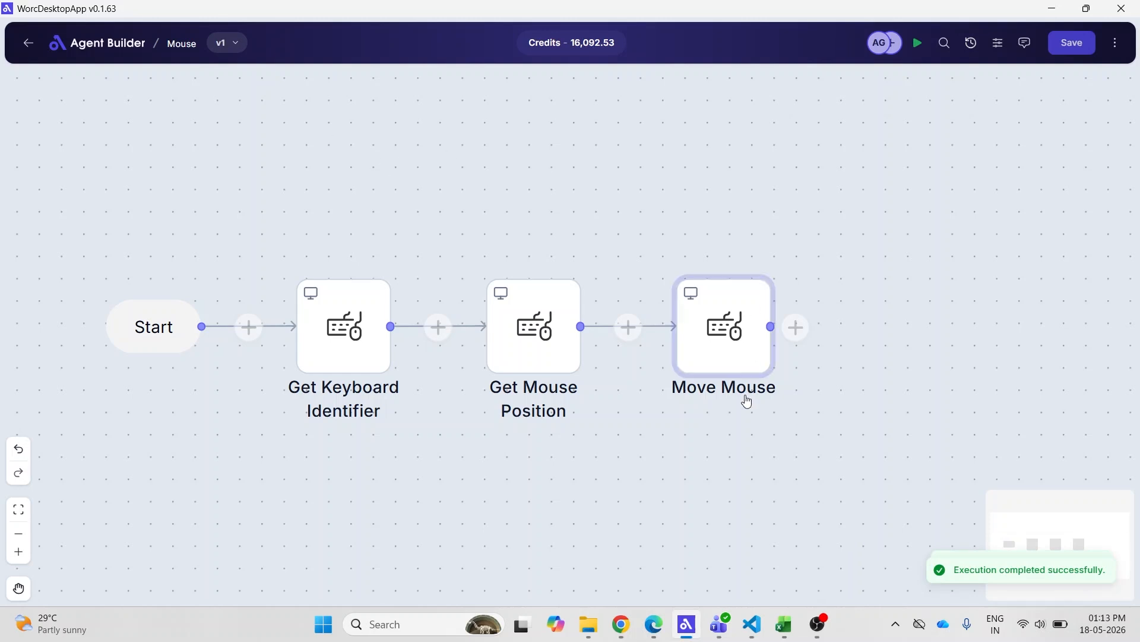
Step: Add a Send Mouse Click node after Move Mouse, with Right click as the mouse event to send
right_click(811, 429)
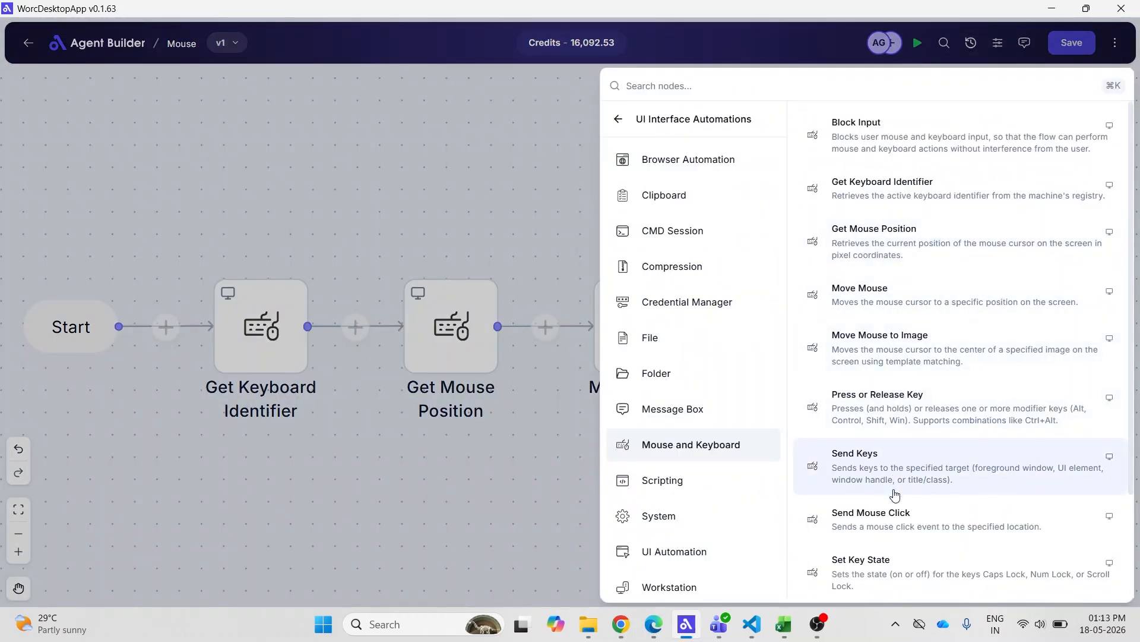
scroll(896, 493, down, 2)
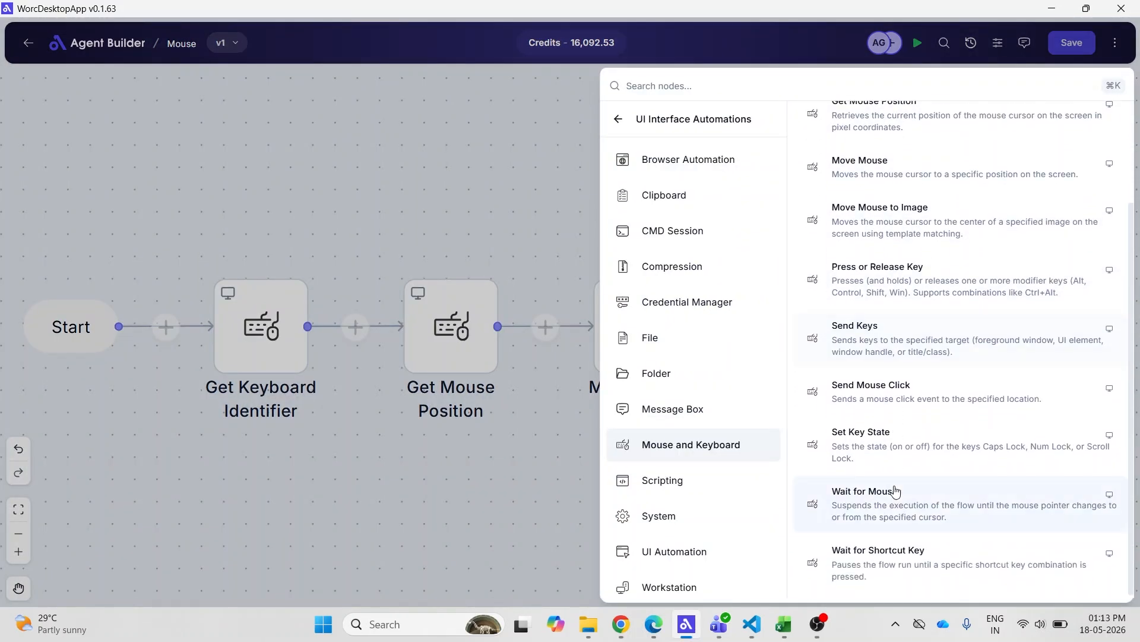
click(865, 386)
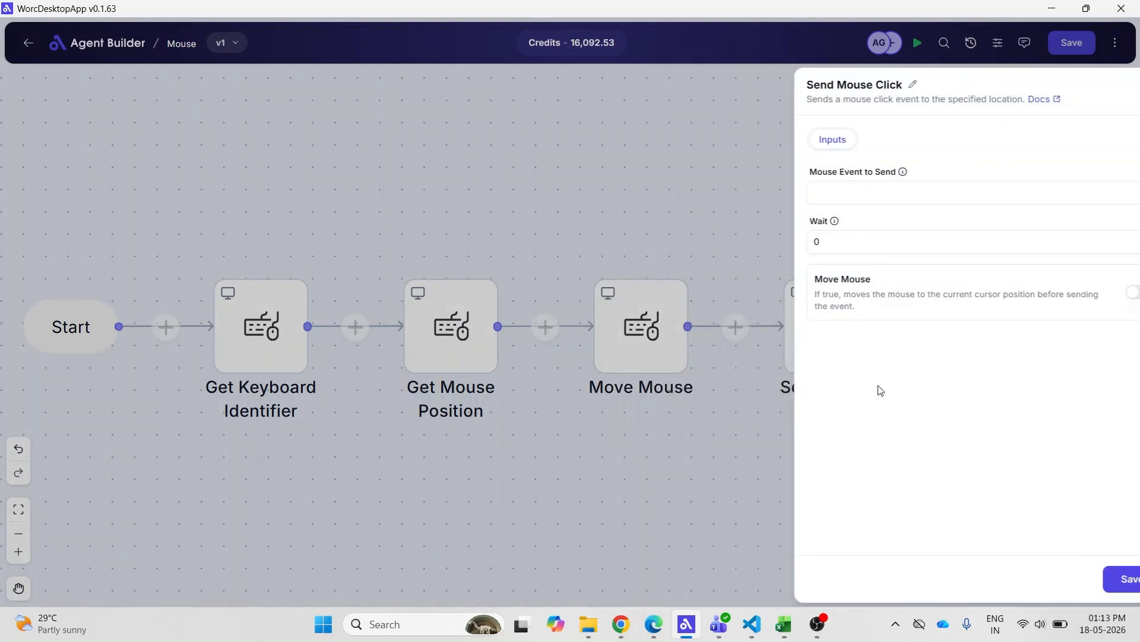
click(867, 196)
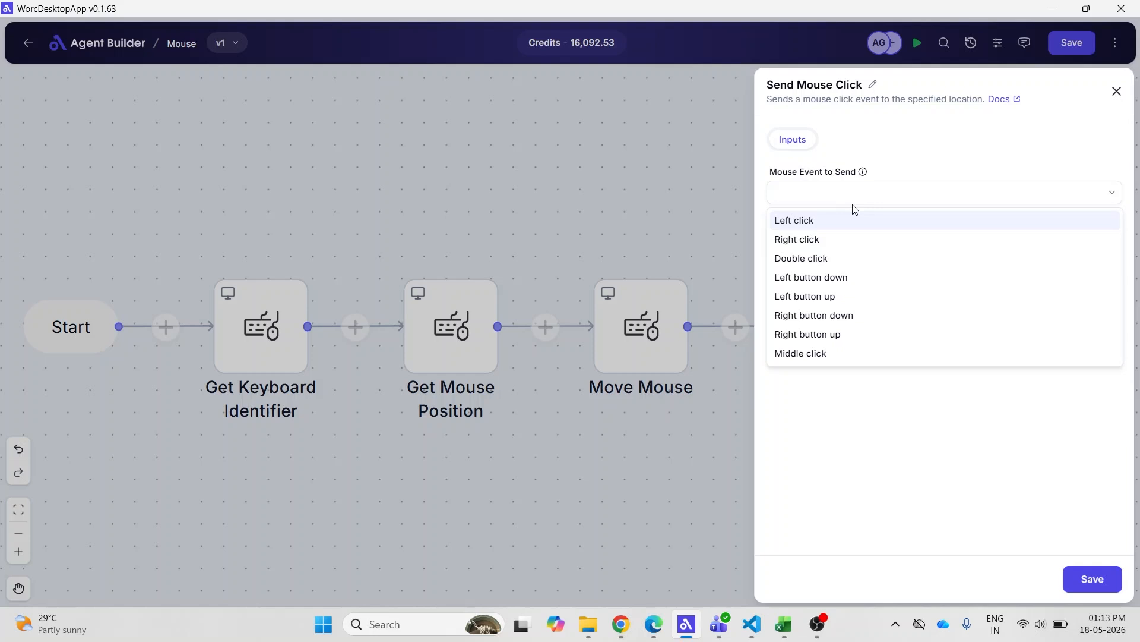
click(847, 241)
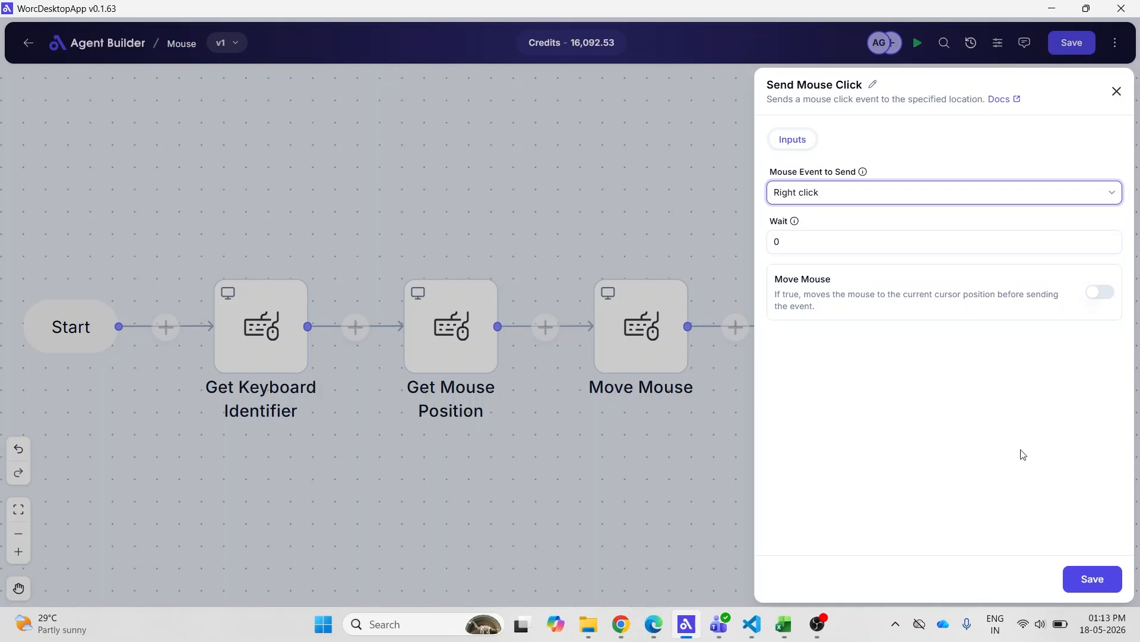
Step: Save the Send Mouse Click node's settings and the workflow, and run the workflow
click(1091, 578)
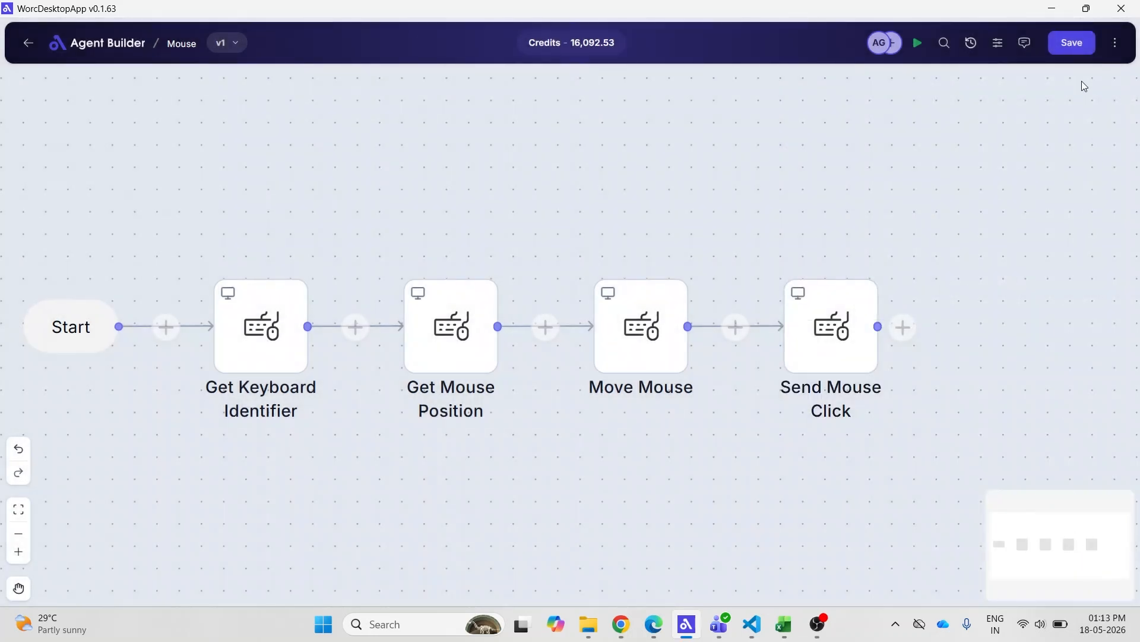
click(1072, 42)
click(918, 43)
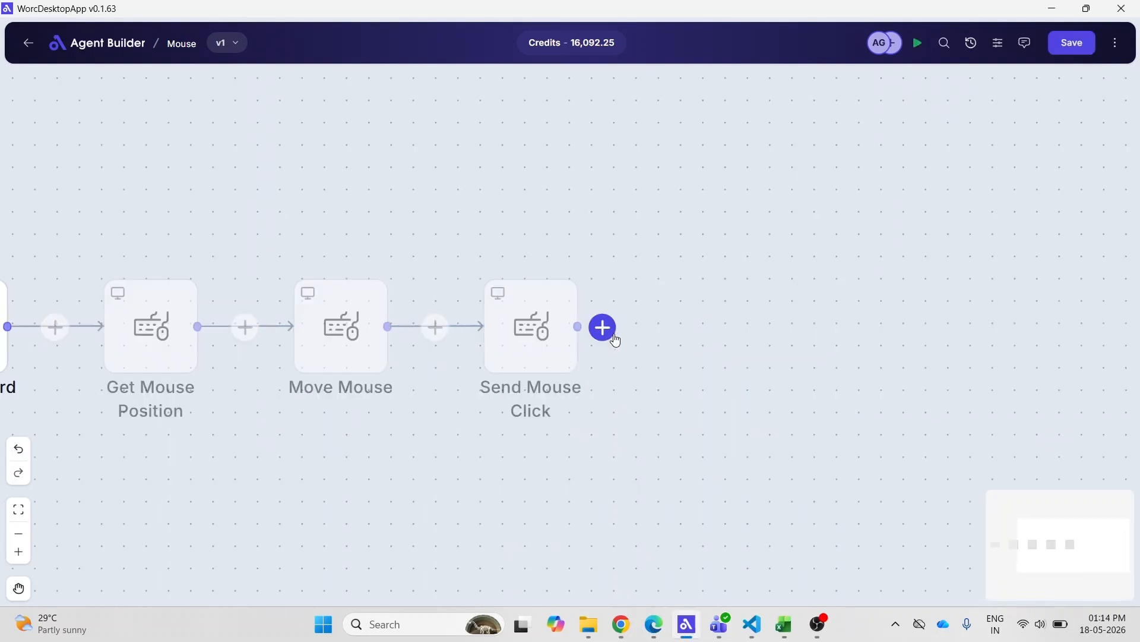
click(607, 328)
click(797, 171)
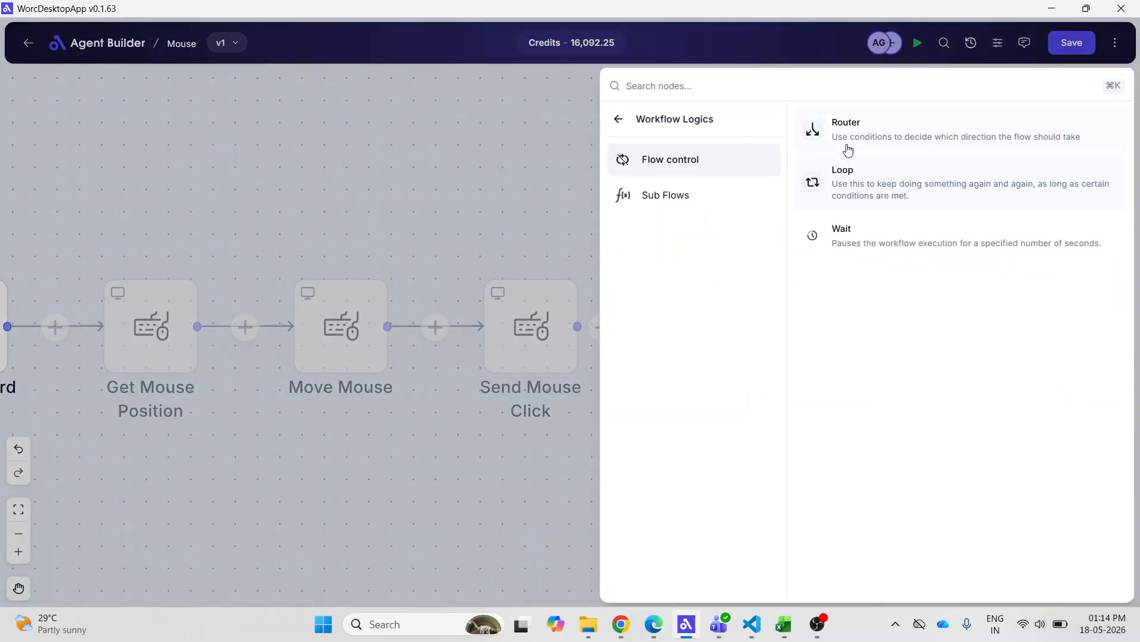
click(853, 178)
click(771, 196)
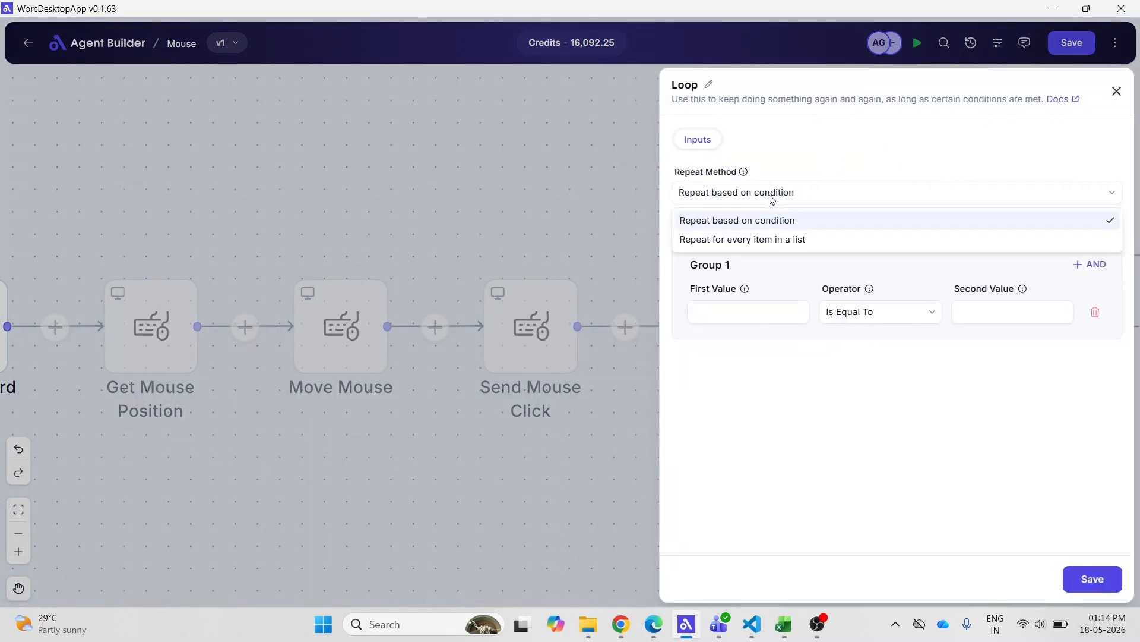
click(769, 221)
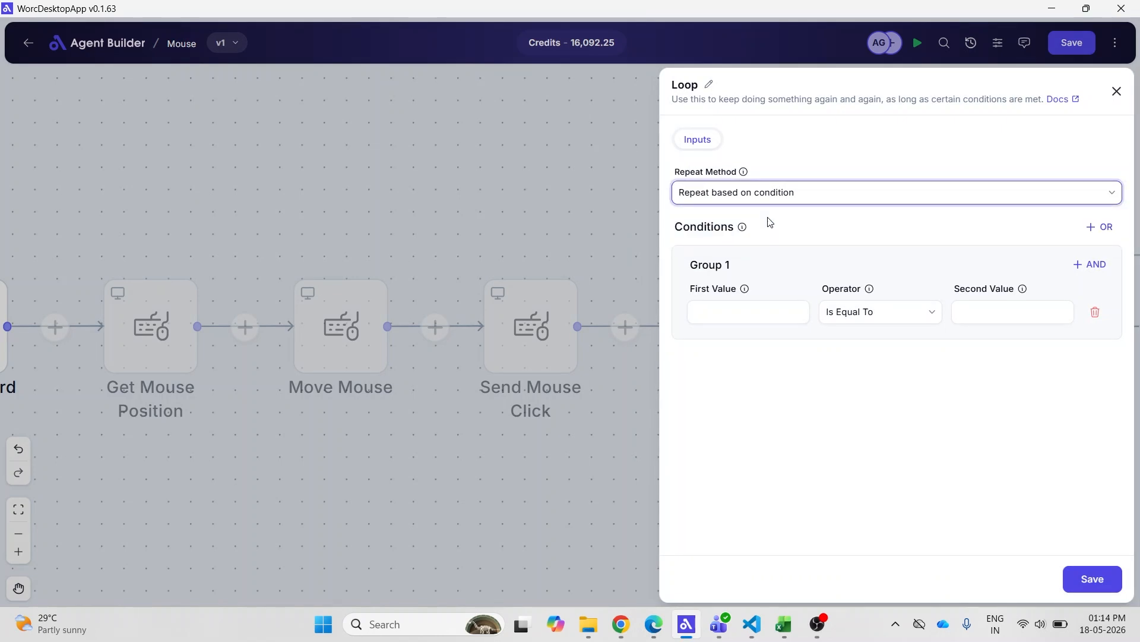
click(1116, 90)
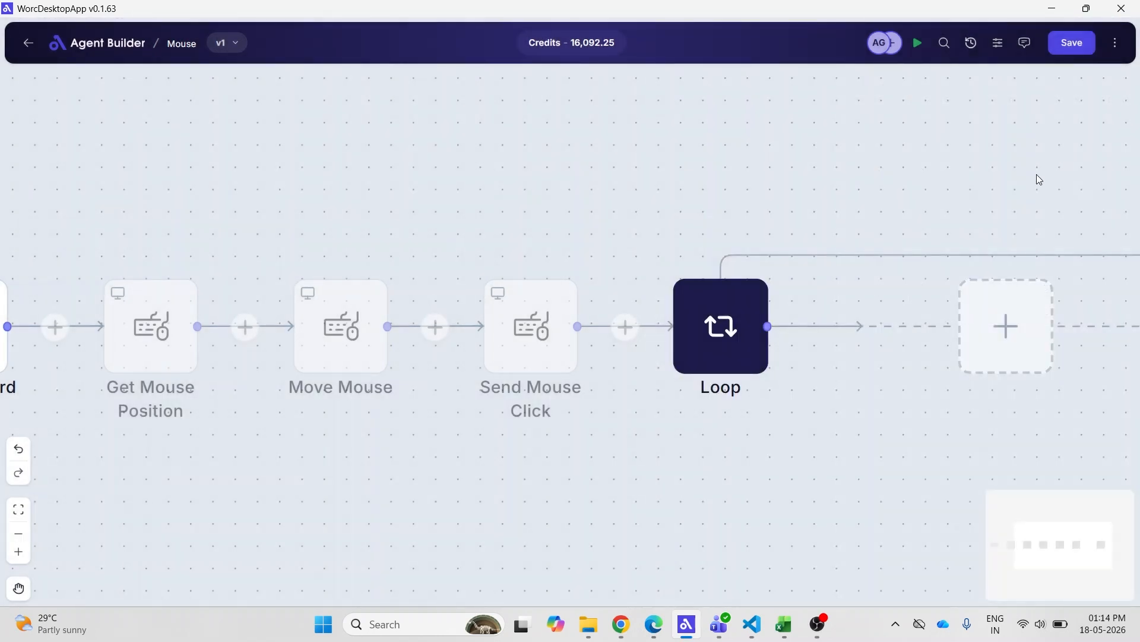
right_click(733, 301)
click(779, 488)
click(693, 336)
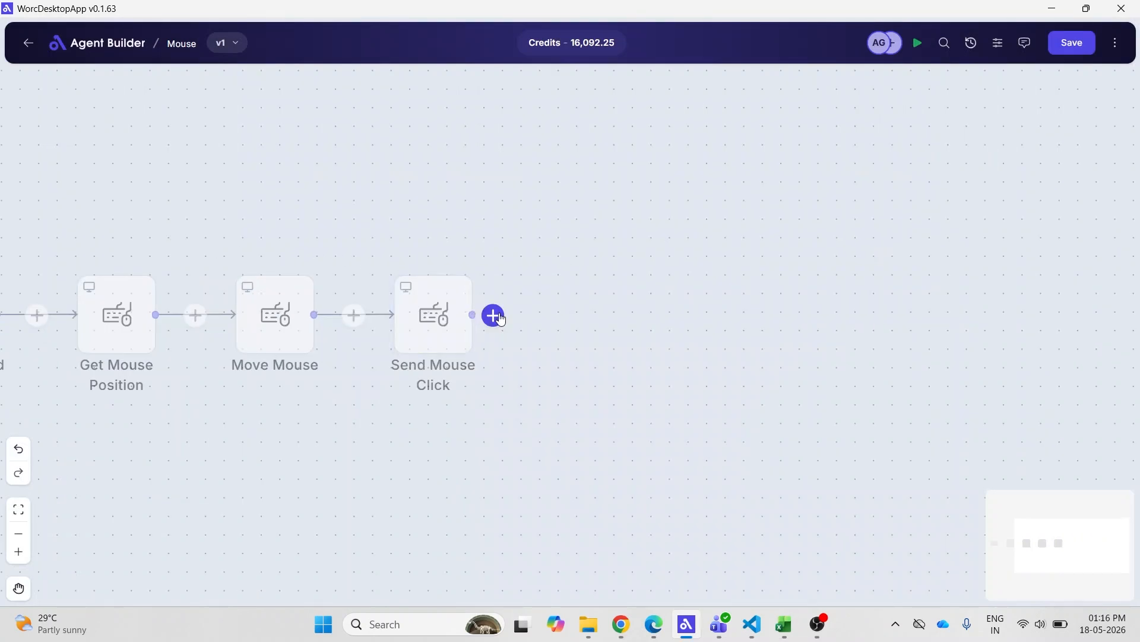
Step: Add a Press or Release Key node from the Mouse and Keyboard automations after Send Mouse Click
click(494, 315)
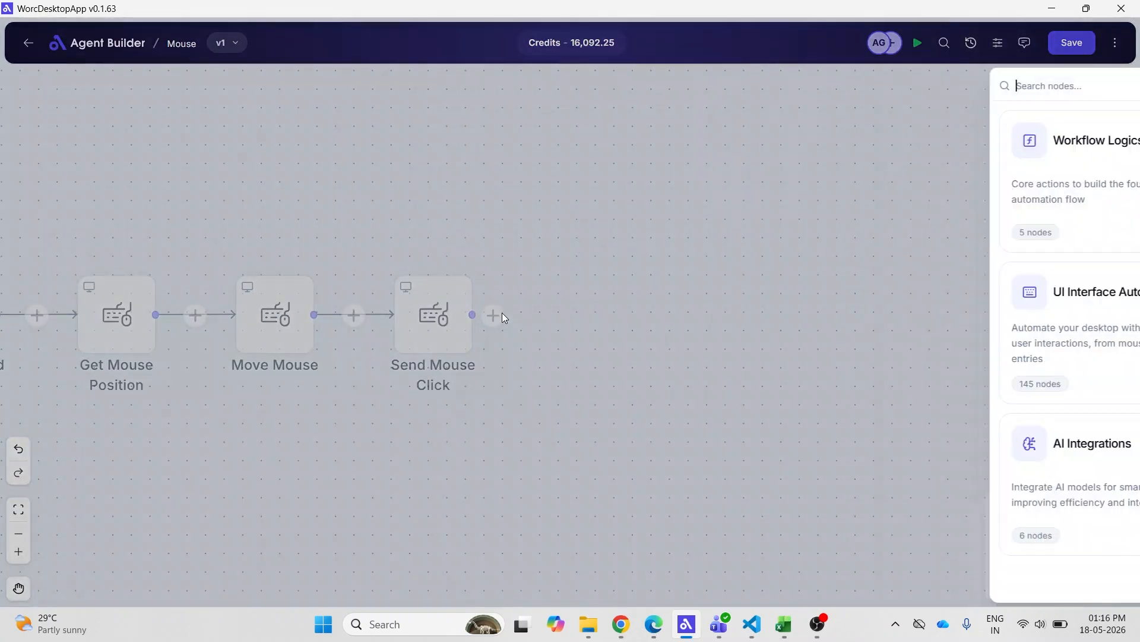
click(775, 341)
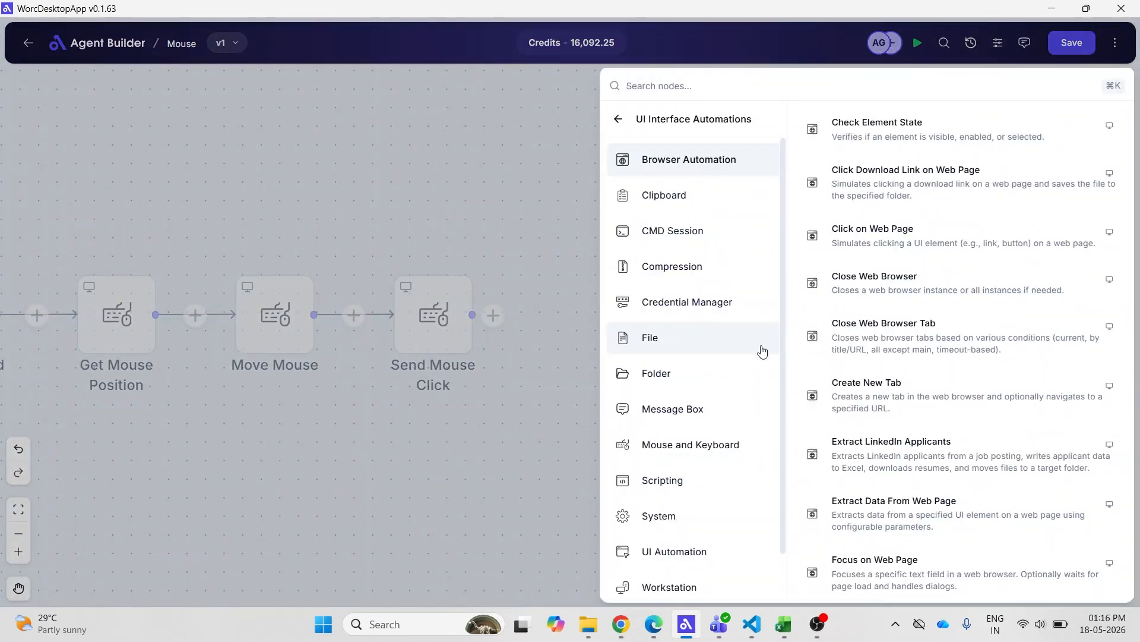
click(722, 448)
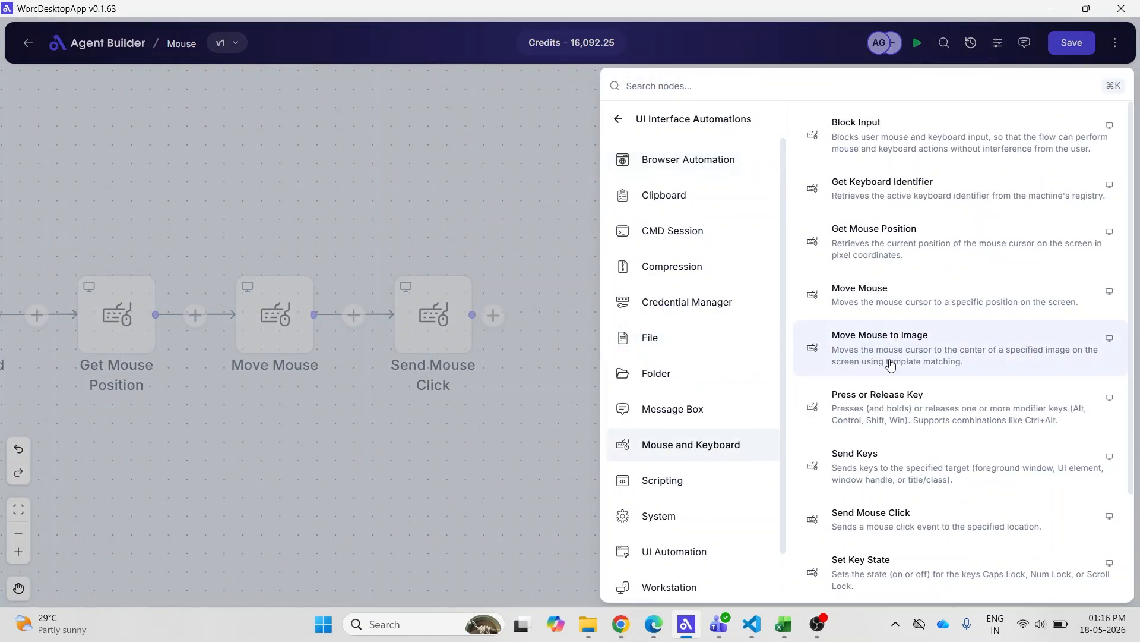
click(890, 410)
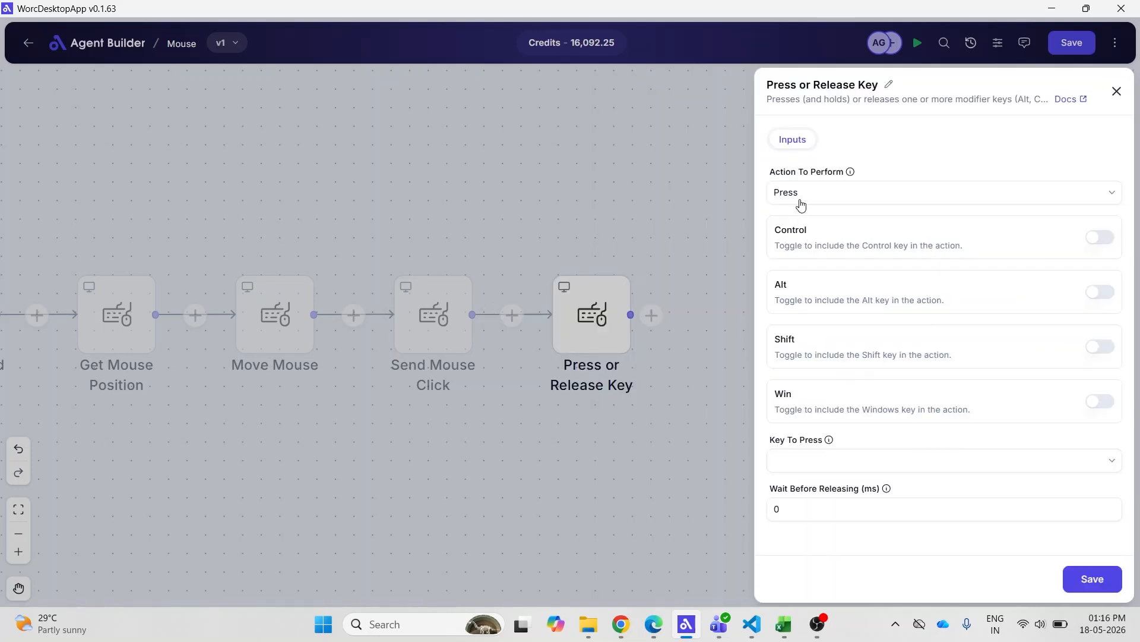
Step: Configure the Press or Release Key node with the Press action and Tab as the key, and save the node
click(801, 205)
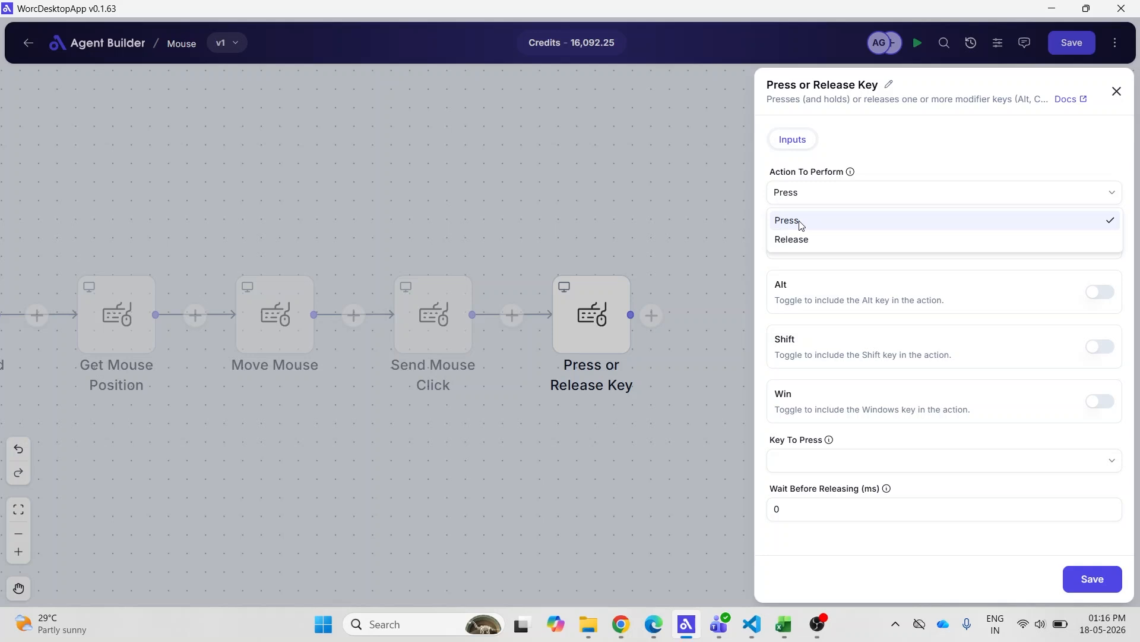
click(802, 225)
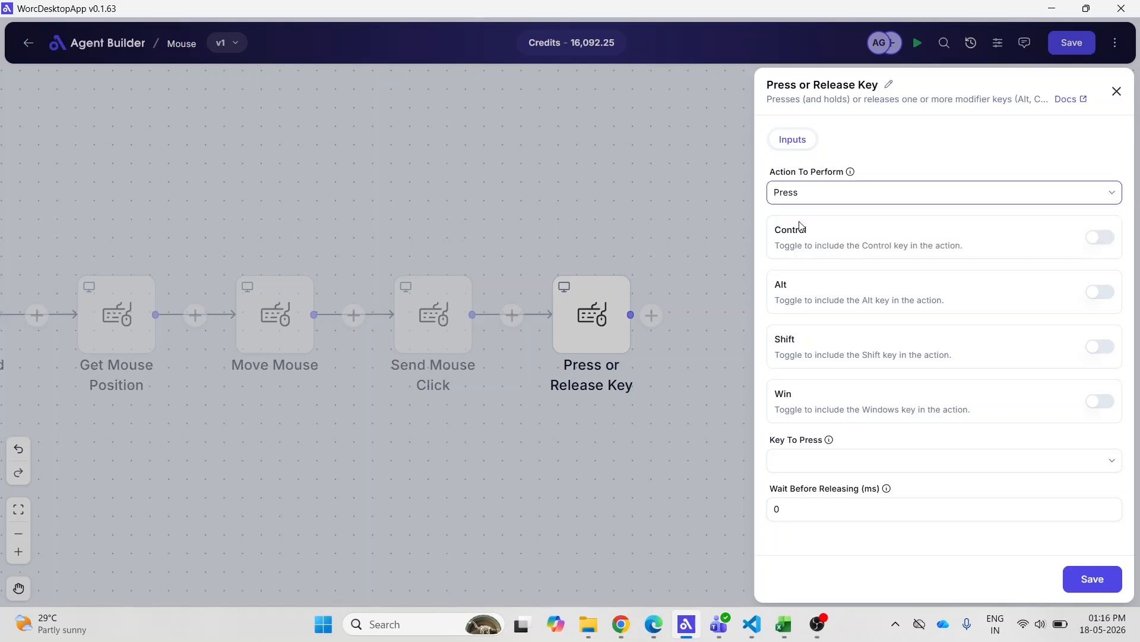
click(836, 468)
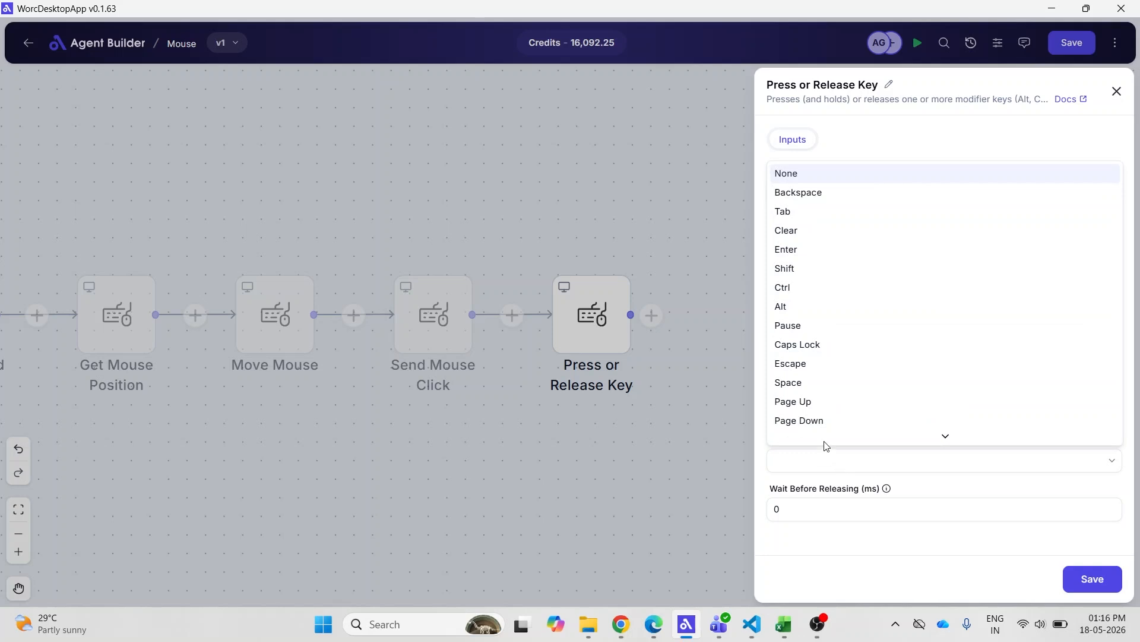
click(806, 224)
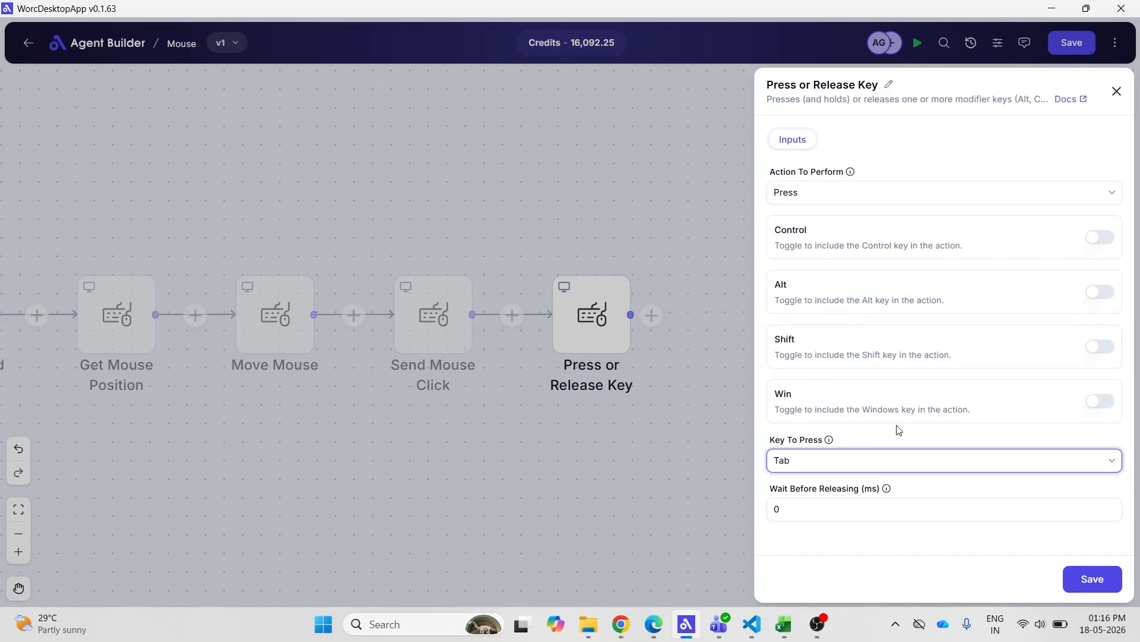
click(1076, 590)
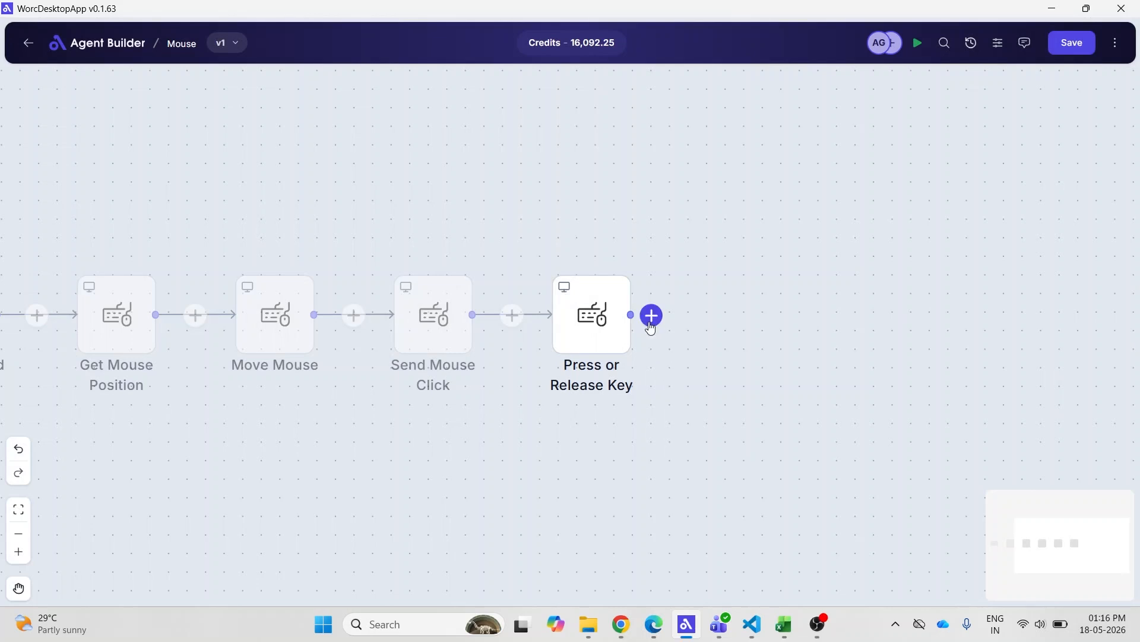
Step: Add a Wait node from the flow control logics after Press or Release Key and close its settings
click(652, 315)
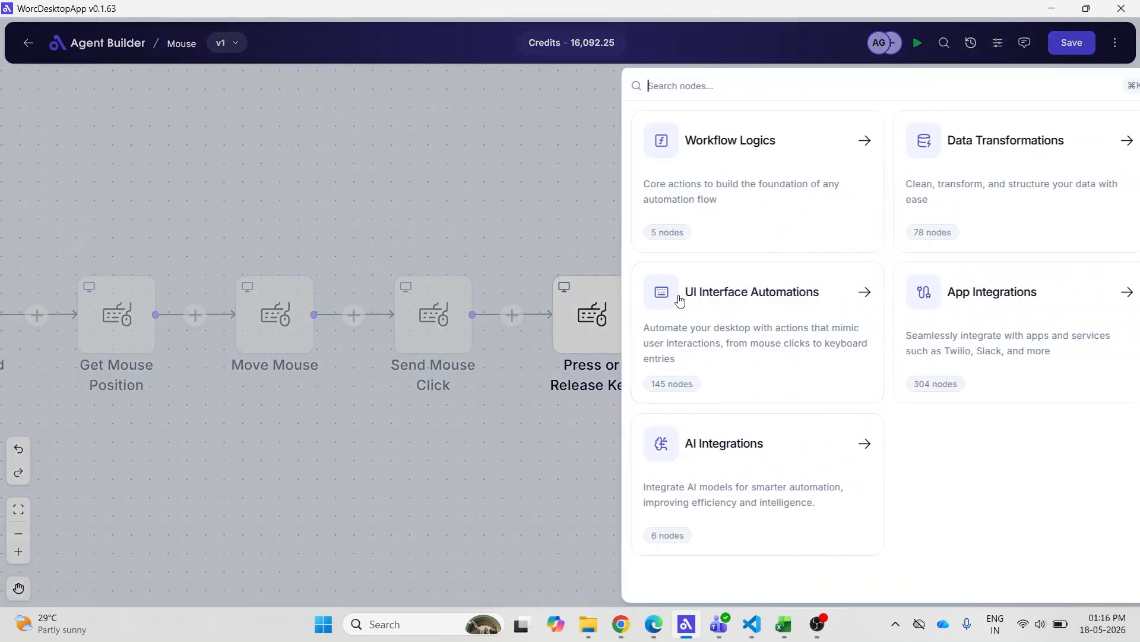
click(712, 233)
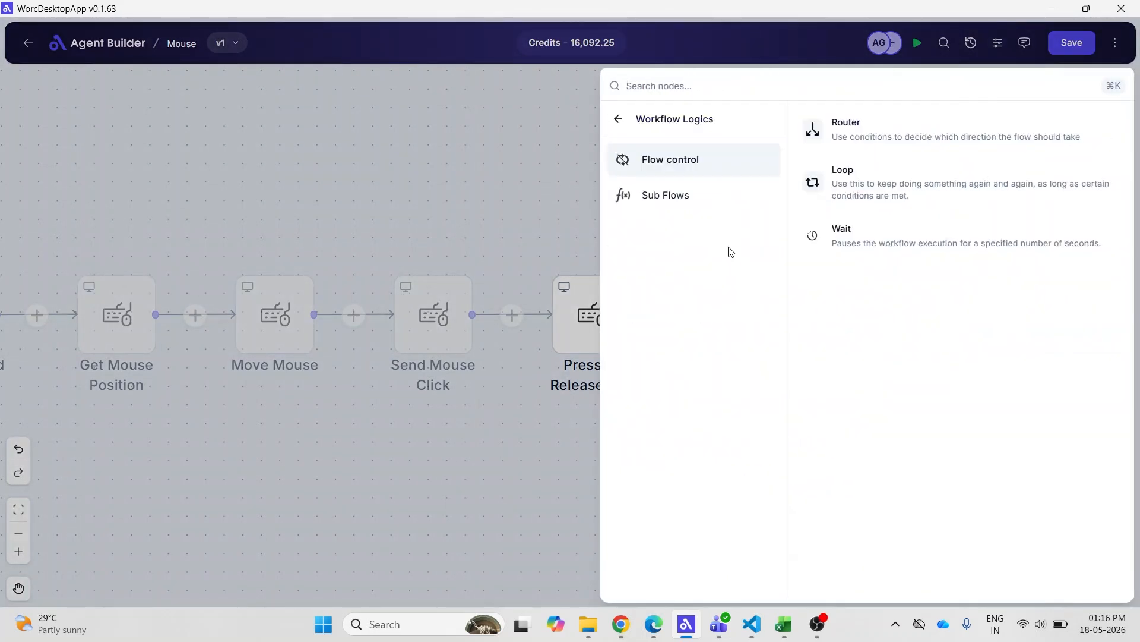
click(867, 246)
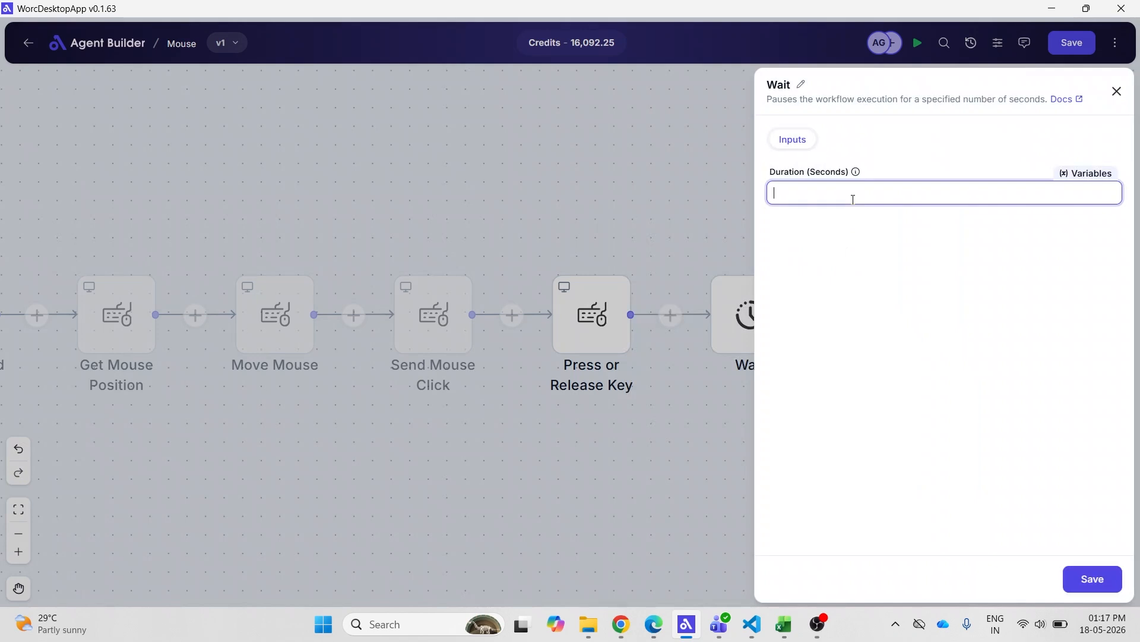
click(575, 416)
Step: Copy the Press or Release Key and Wait nodes together and paste the pair three times at the end of the workflow
scroll(575, 415, right, 5)
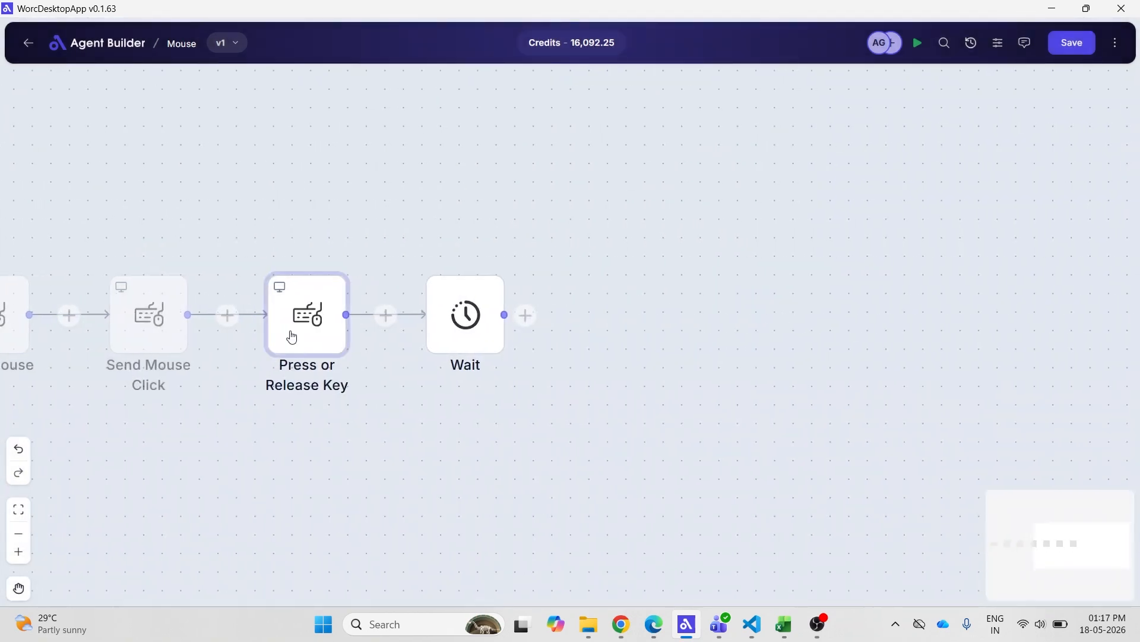
right_click(475, 329)
click(503, 362)
right_click(485, 336)
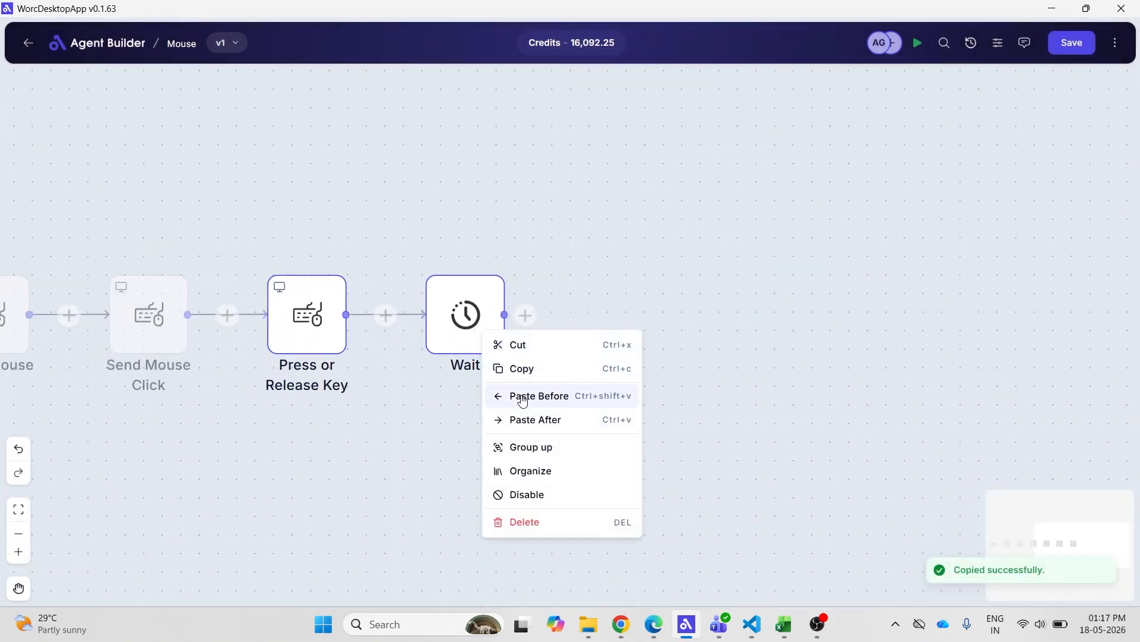
click(519, 418)
right_click(766, 332)
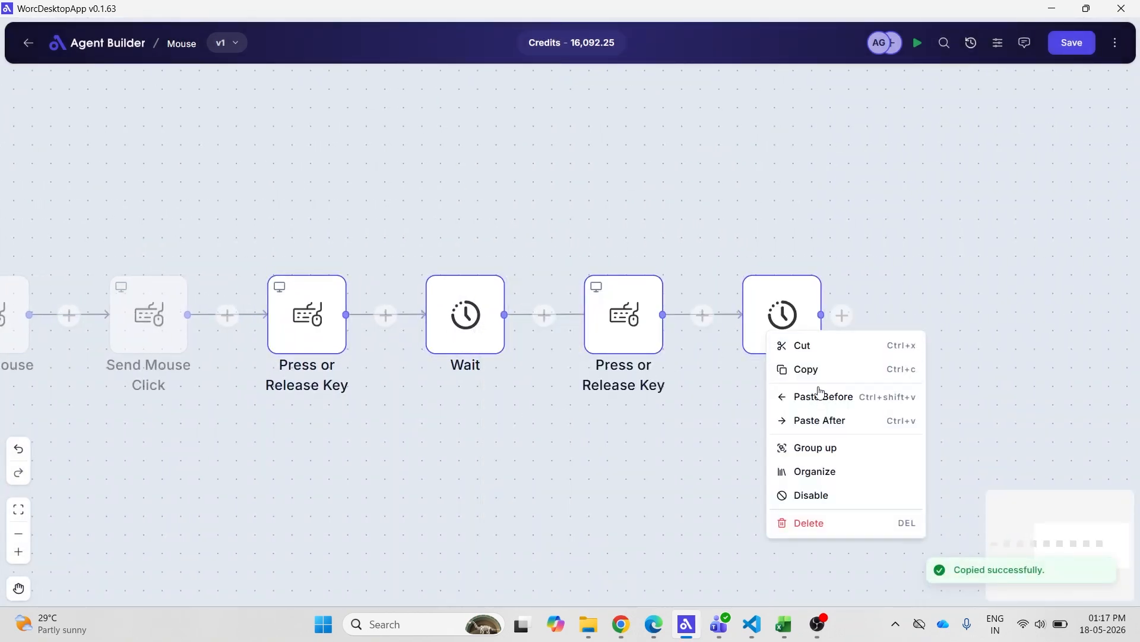
click(815, 423)
right_click(820, 334)
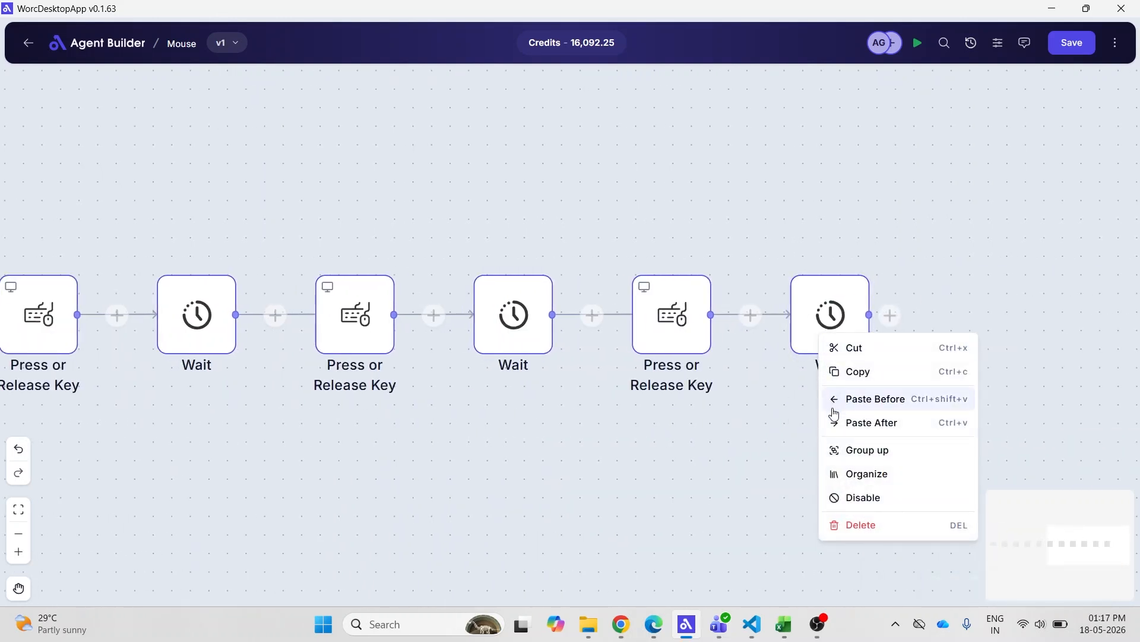
click(832, 421)
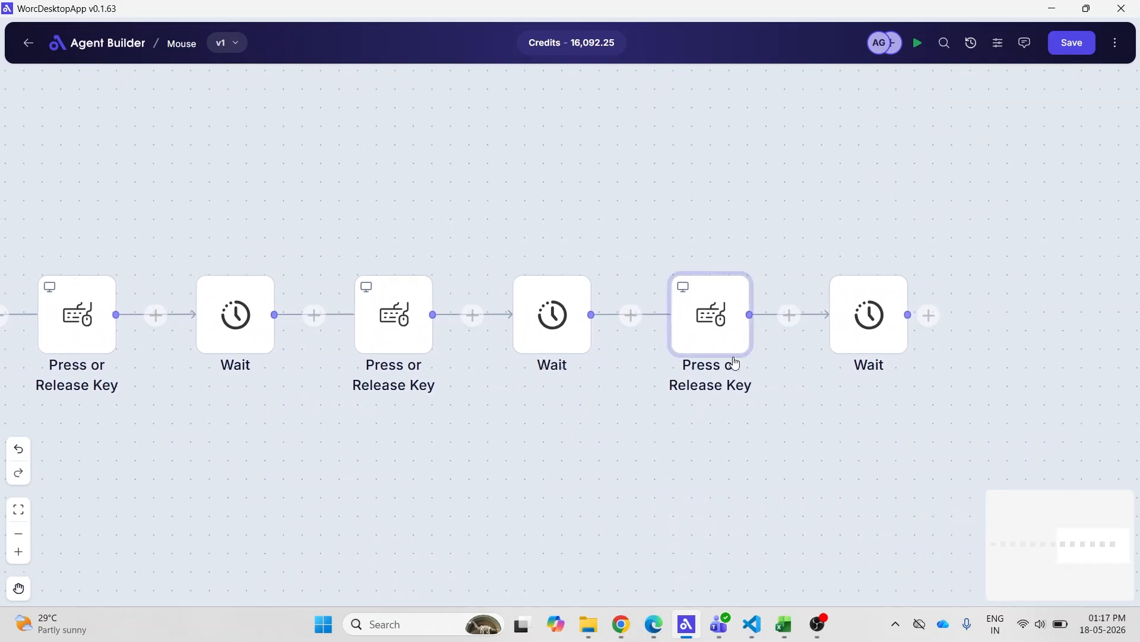
Step: Change the last Press or Release Key node's key to Enter, and save the node and the workflow
click(736, 348)
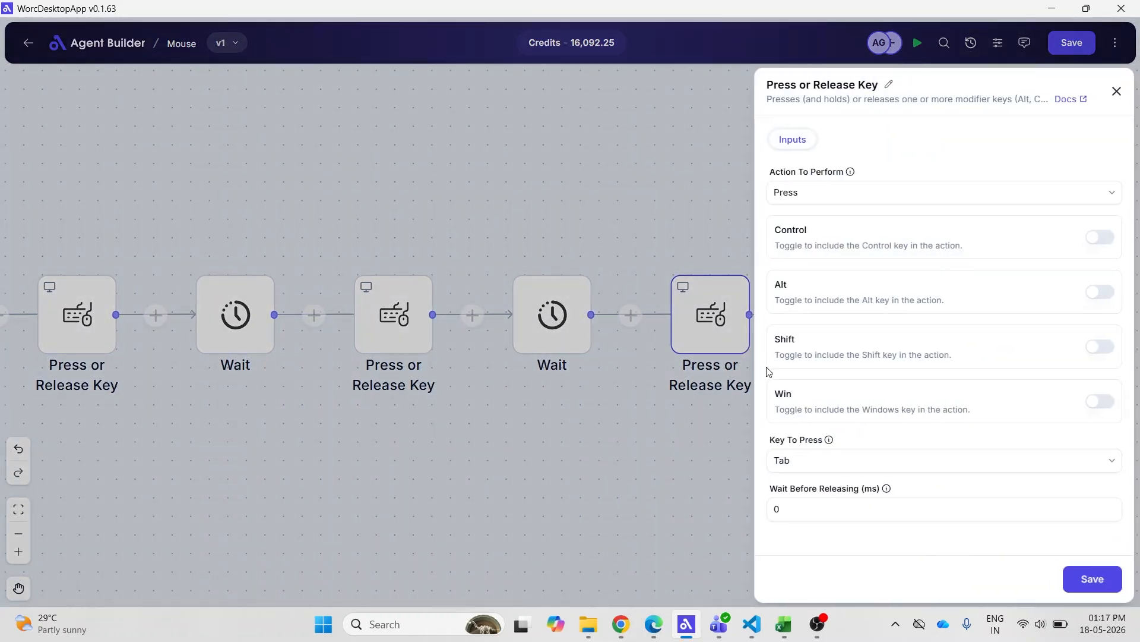
click(797, 466)
click(786, 247)
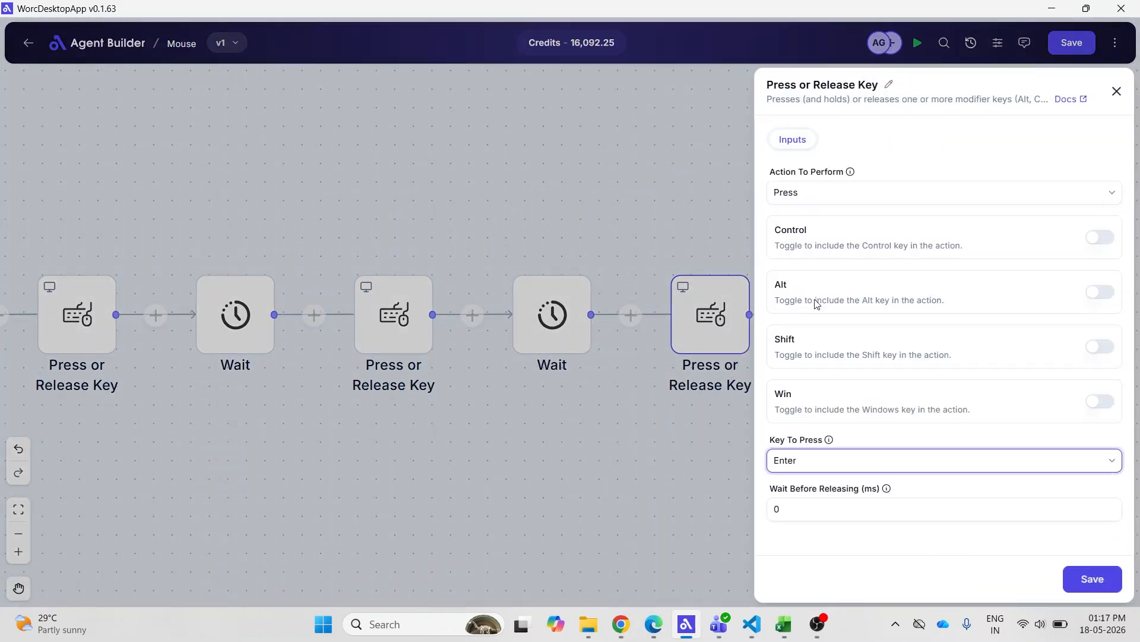
click(1077, 576)
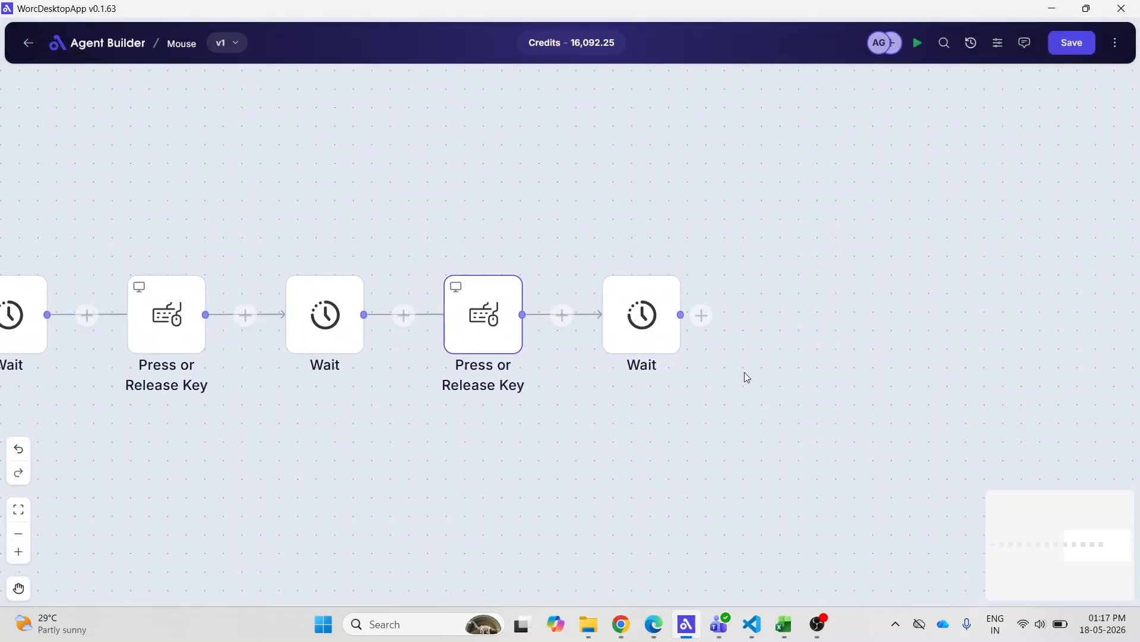
click(1051, 46)
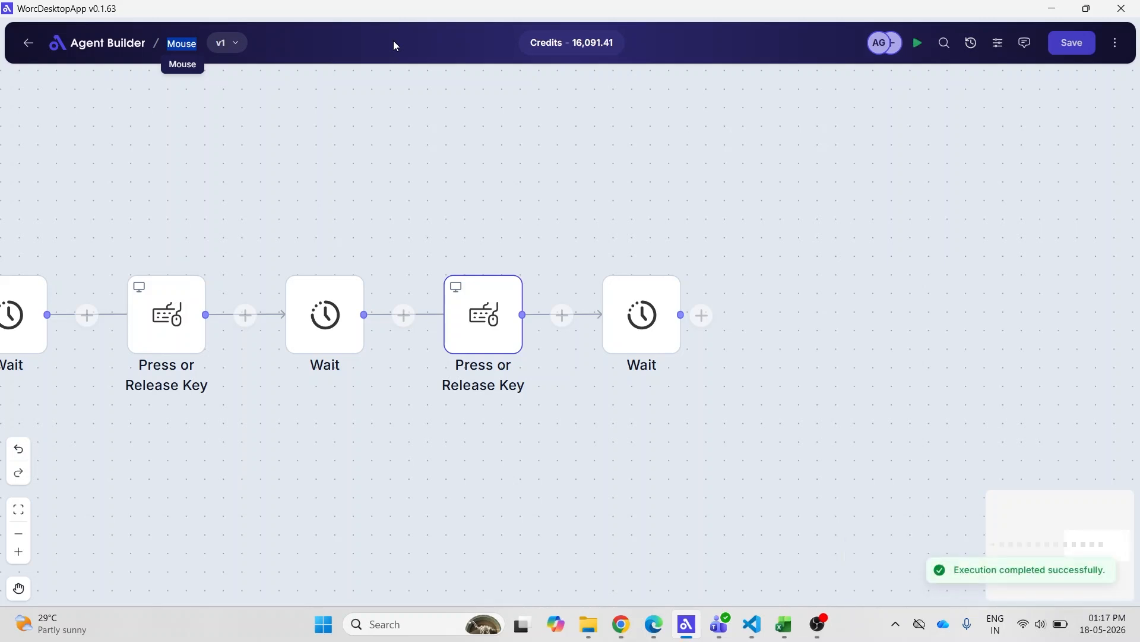
Step: Add a Send Keys node from the Mouse and Keyboard automations after the last Wait node
click(700, 316)
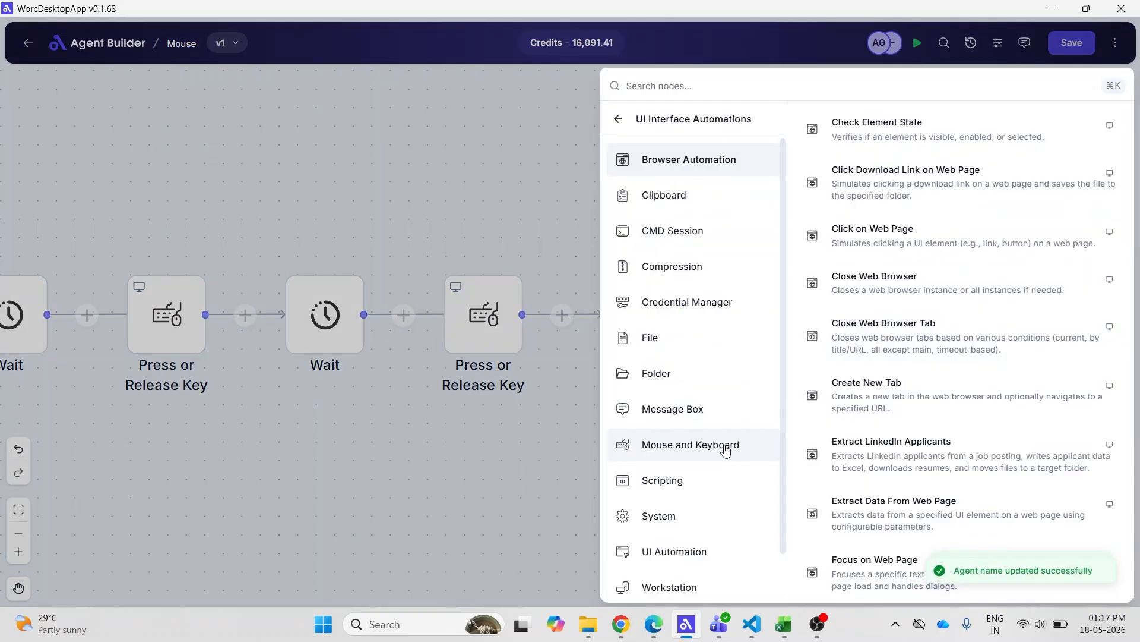
click(725, 446)
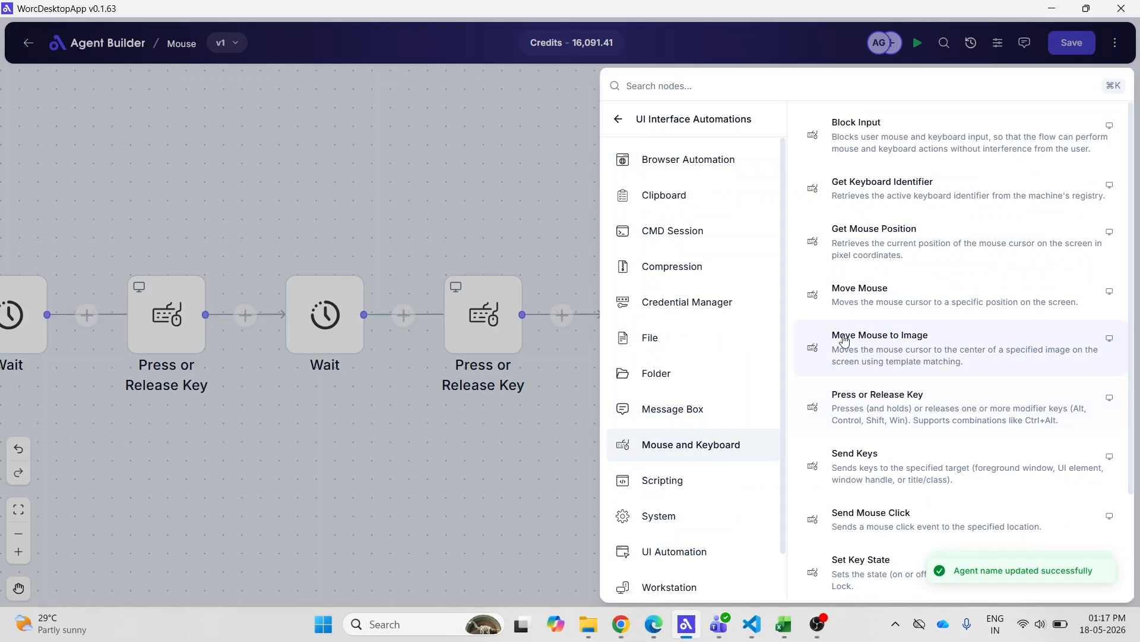
click(878, 465)
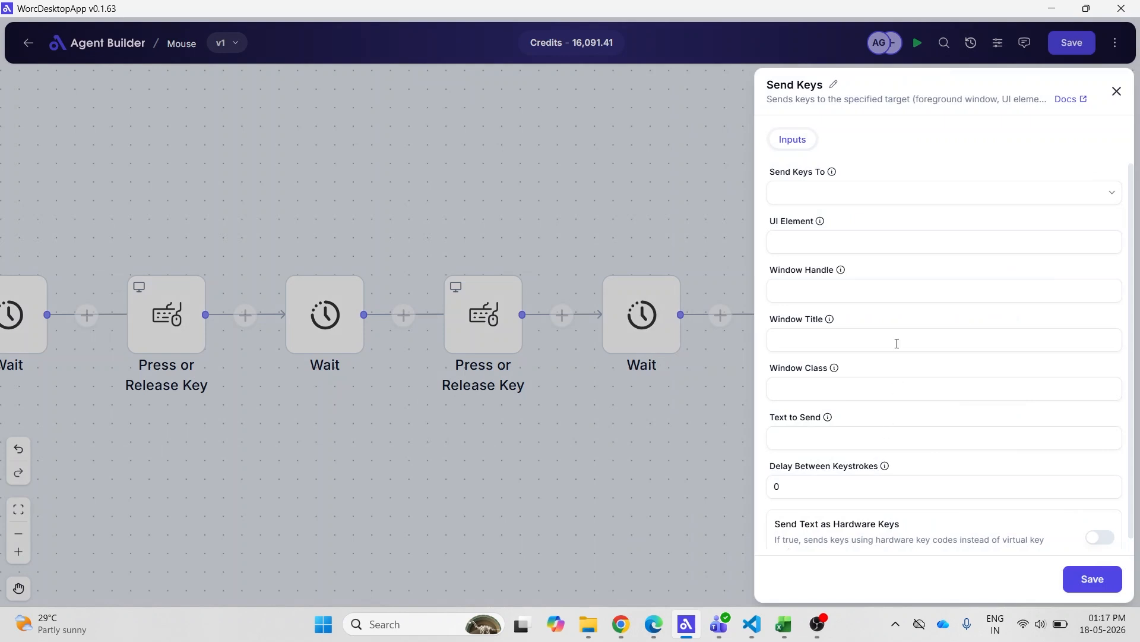
Step: Configure Send Keys to send the text "Mouse and Keyboard" to the Foreground window, and save the node
click(856, 195)
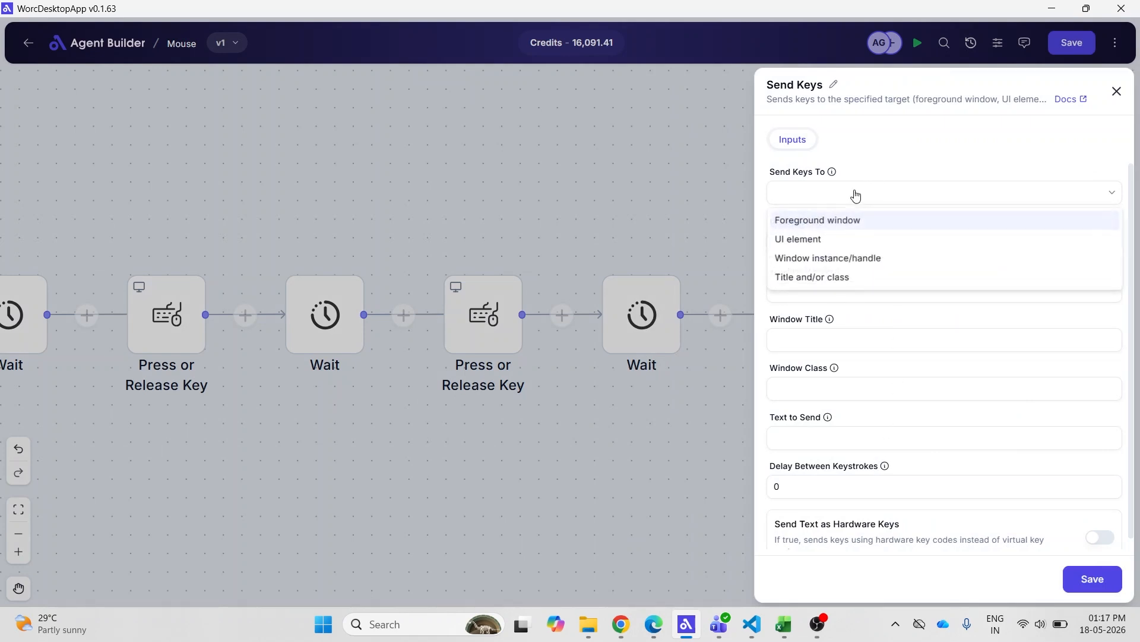
click(841, 228)
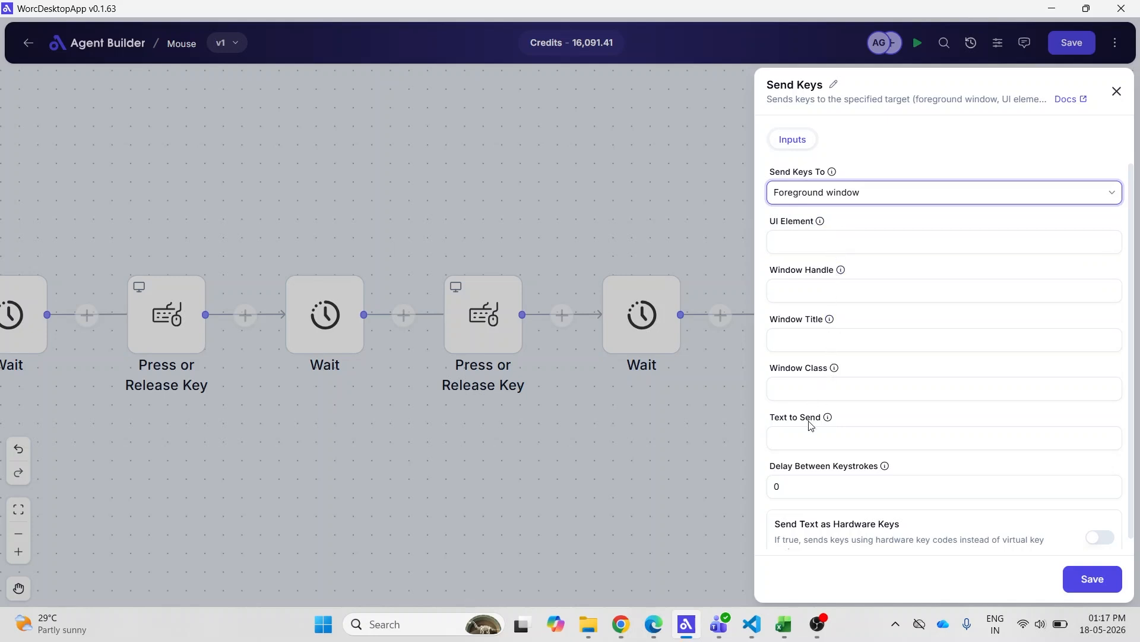
click(809, 442)
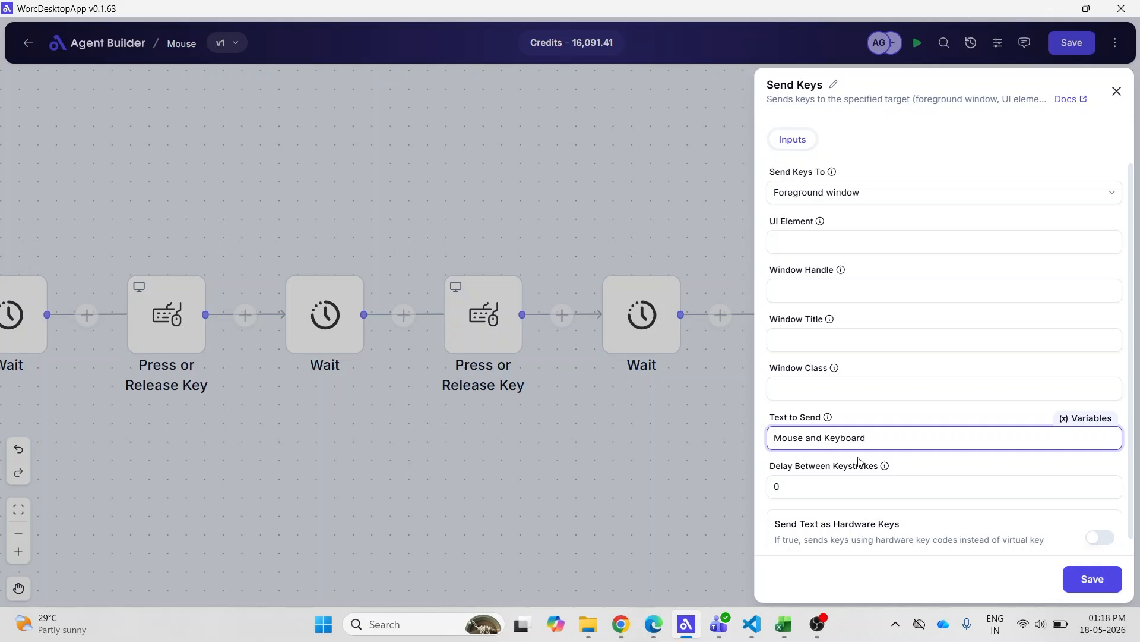
scroll(922, 484, down, 1)
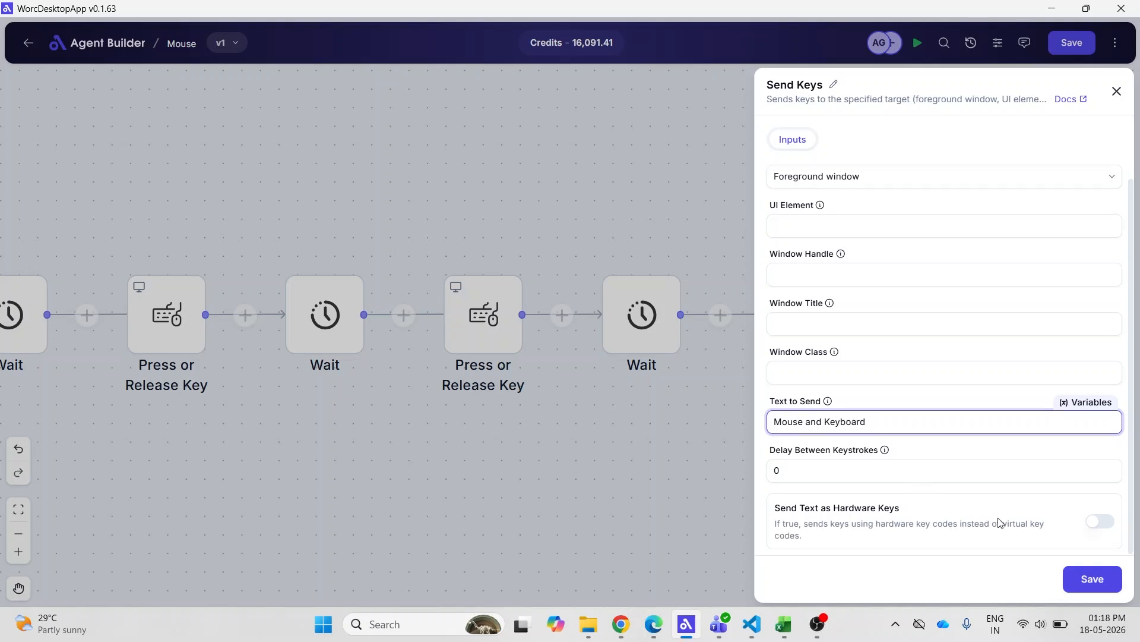
click(1083, 578)
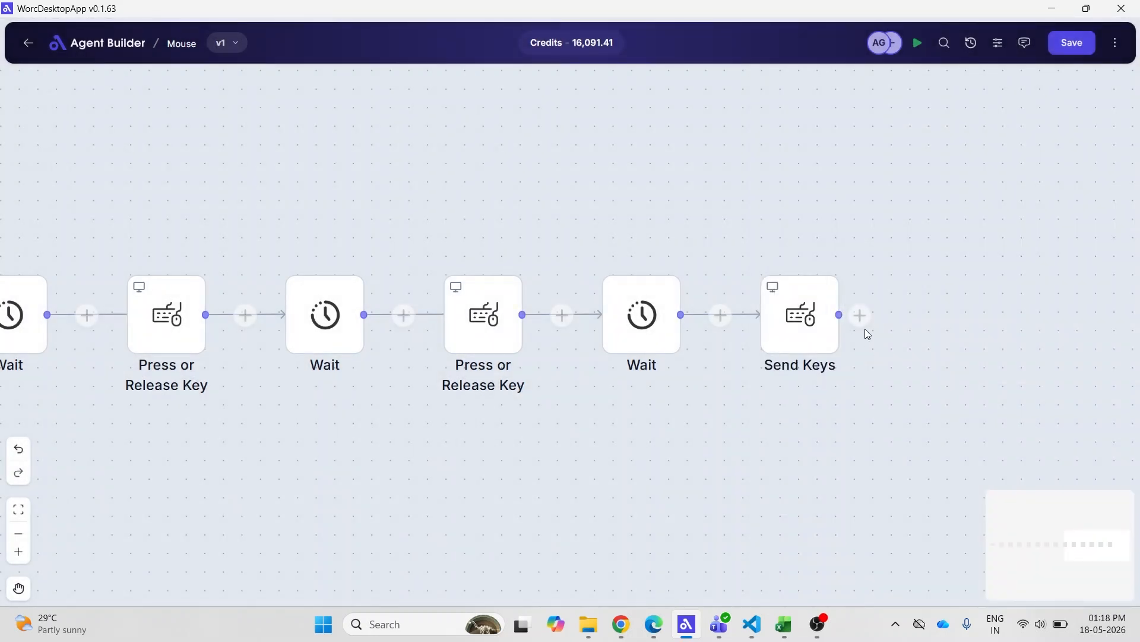
Step: Add a Wait node with a duration of 1 second after Send Keys and save it
click(861, 318)
click(794, 180)
click(822, 235)
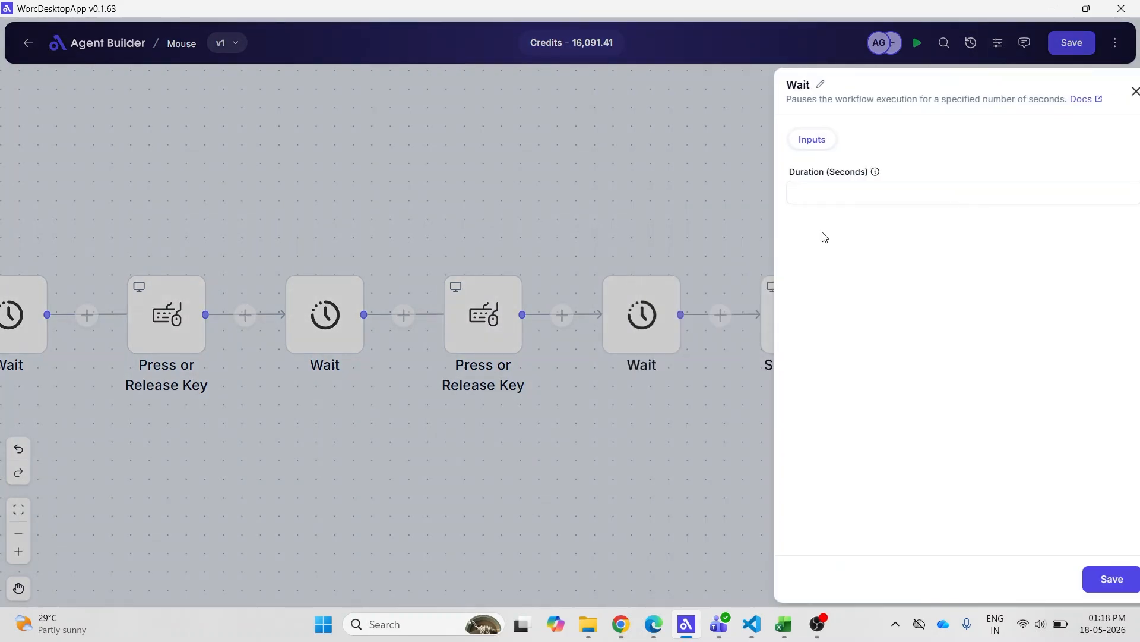
click(824, 195)
text(1)
click(1067, 583)
Step: Add a Press or Release Key node at the end of the workflow with Enter as its key, and save the node
scroll(892, 415, right, 1)
click(869, 324)
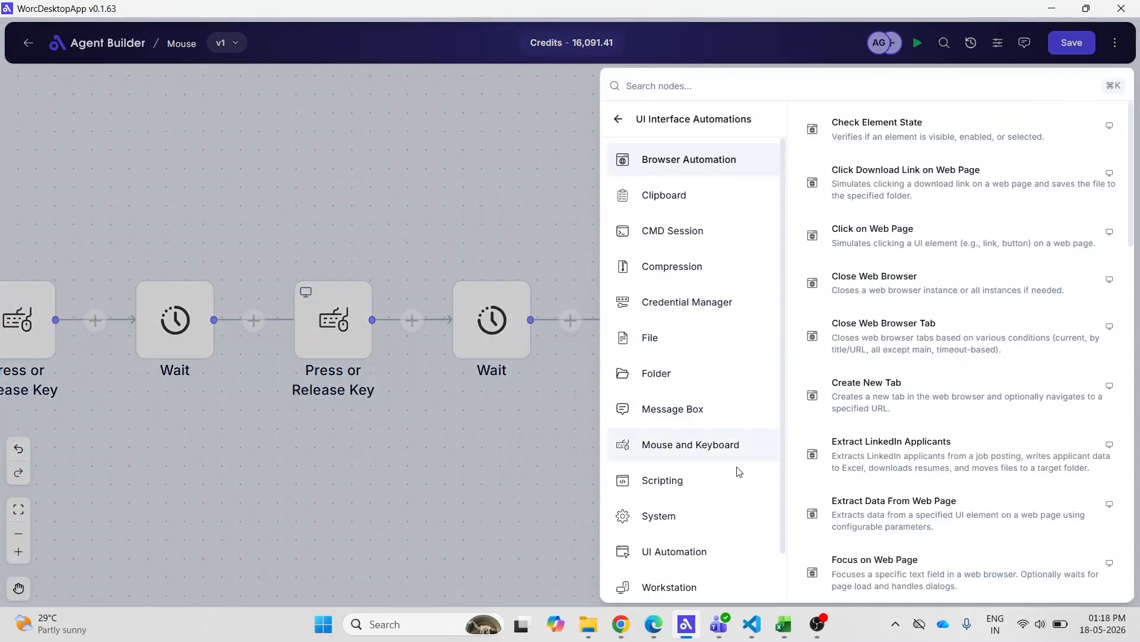
click(684, 440)
click(844, 394)
click(938, 460)
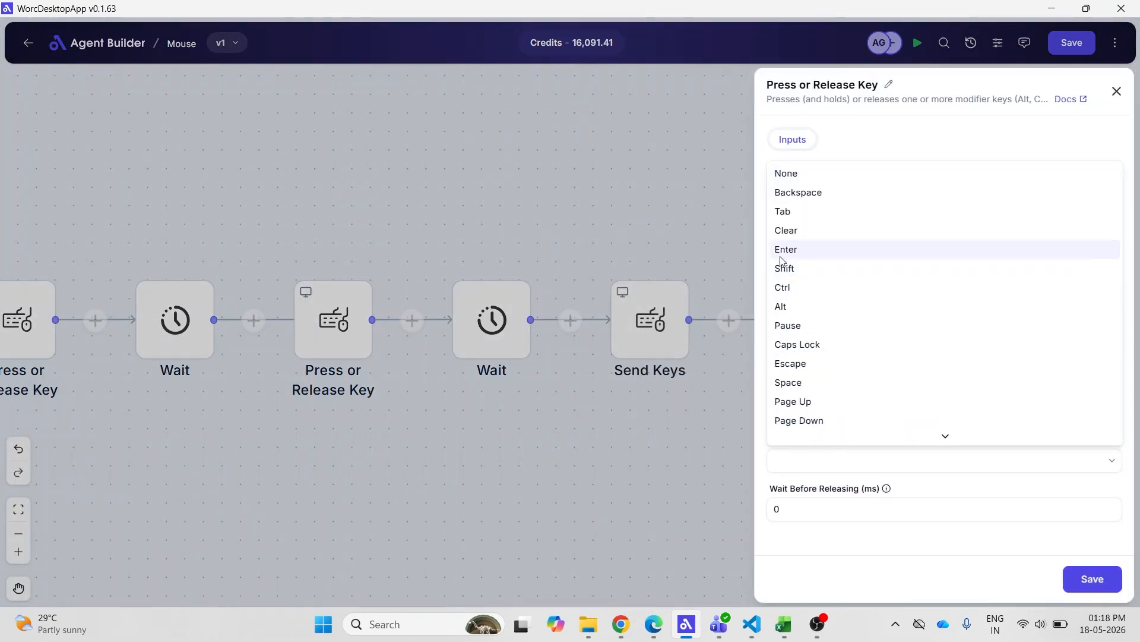
click(785, 247)
click(1092, 579)
Step: Save the extended workflow and run it
click(1072, 42)
click(918, 42)
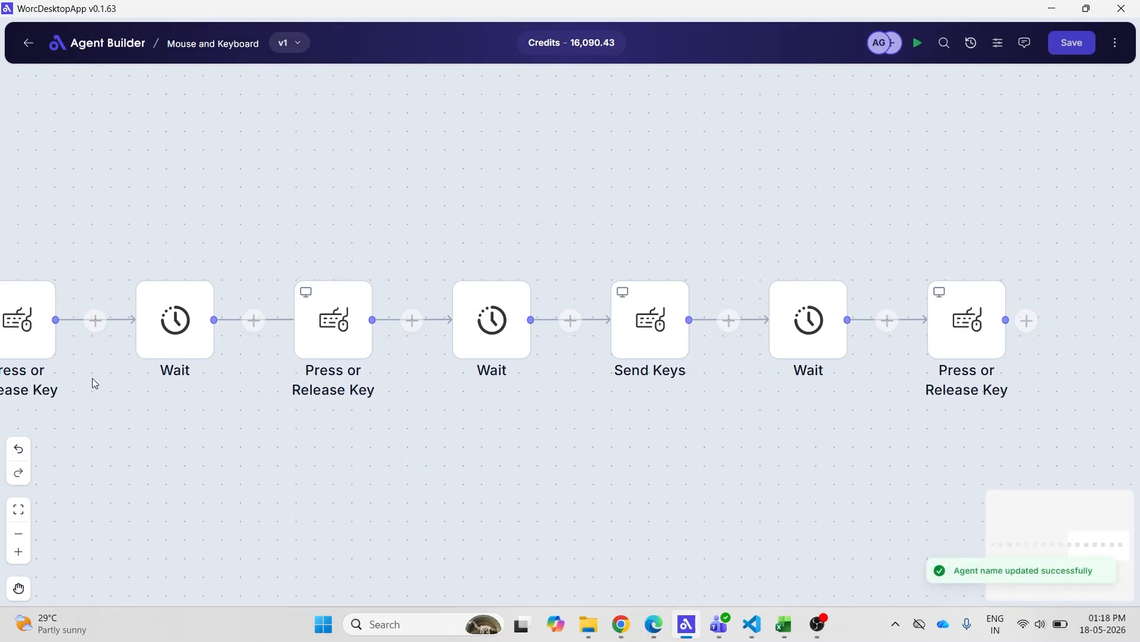
Step: Check the final Press or Release Key node's settings and run the workflow again
click(956, 342)
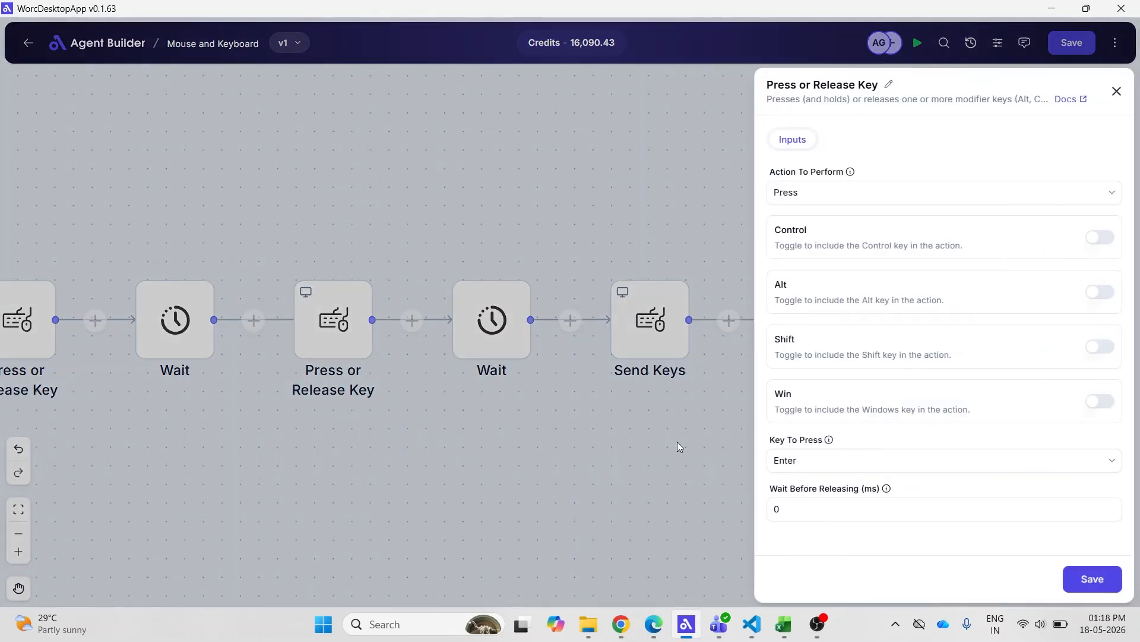
click(661, 458)
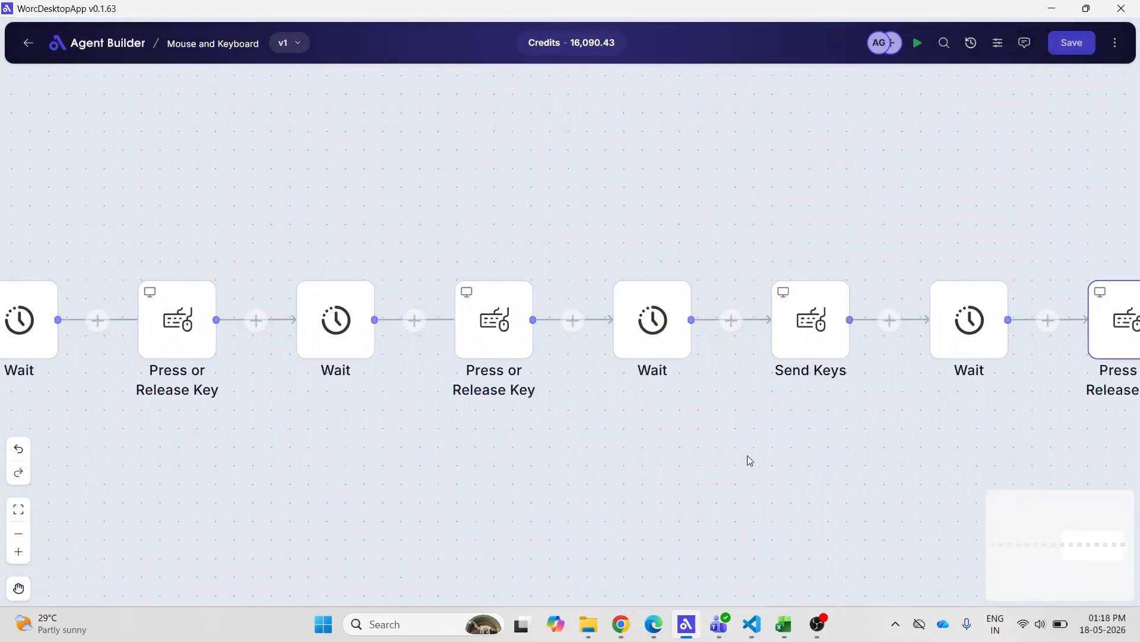
click(918, 43)
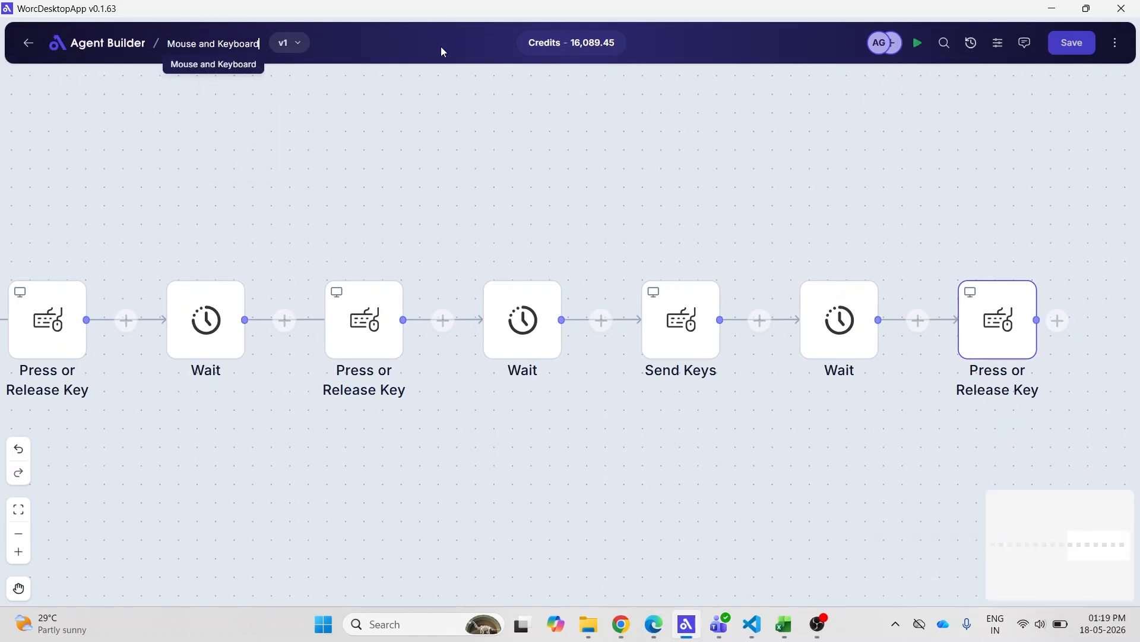
click(474, 105)
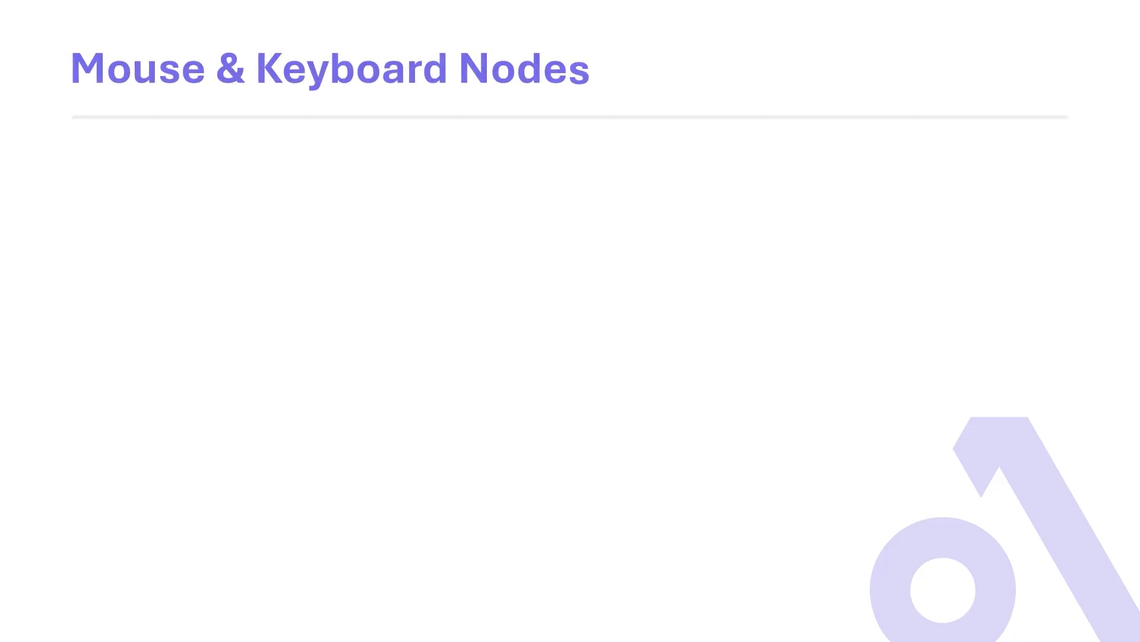